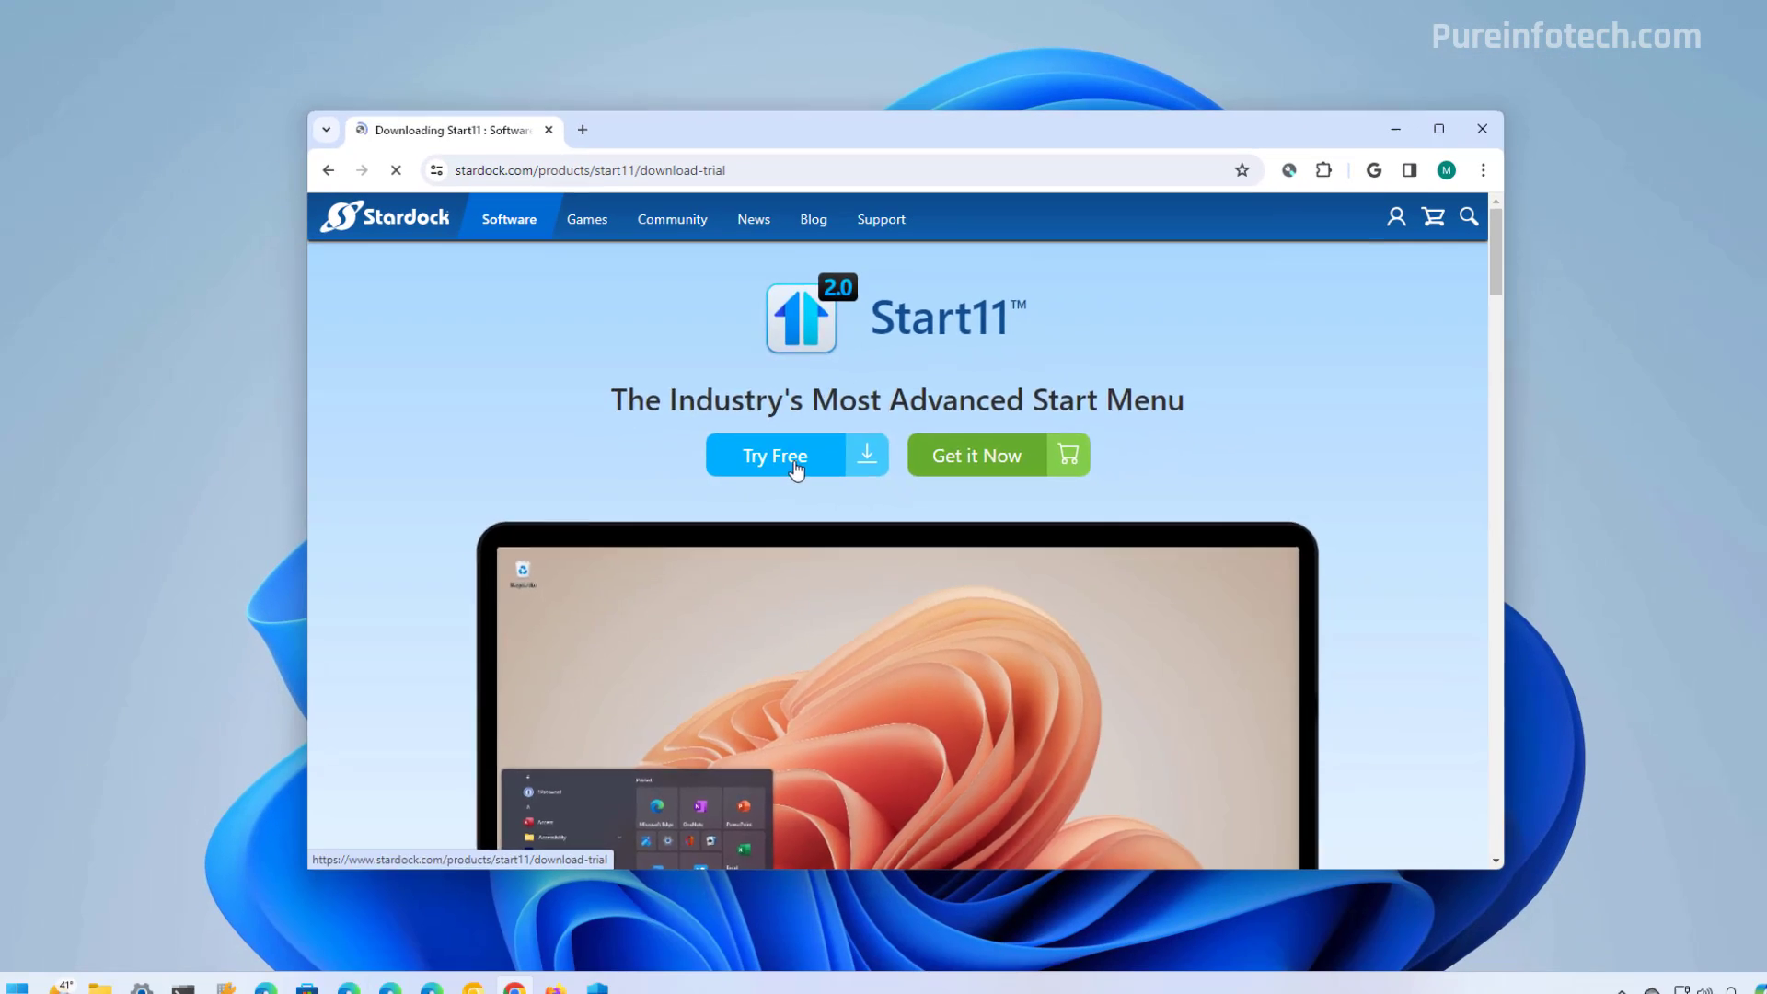
Download the Start11 free trial and install Start11v2-setup.exe with the default folder.
left_click(875, 649)
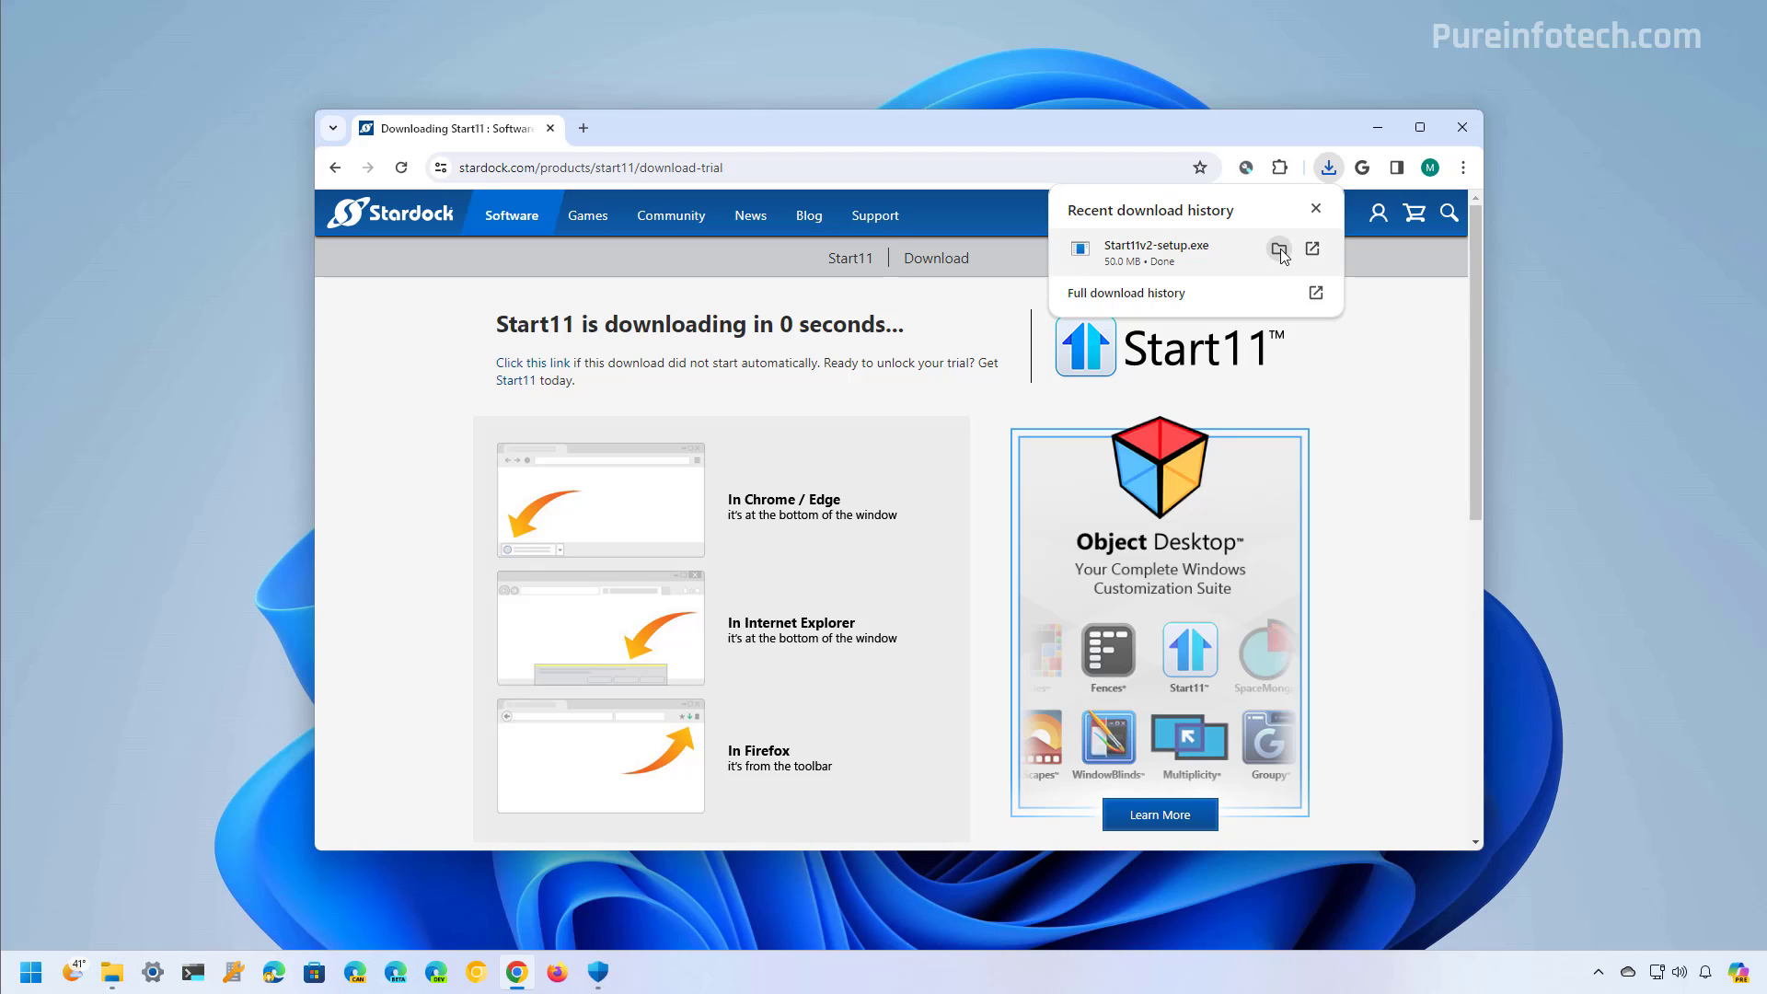
left_click(1279, 248)
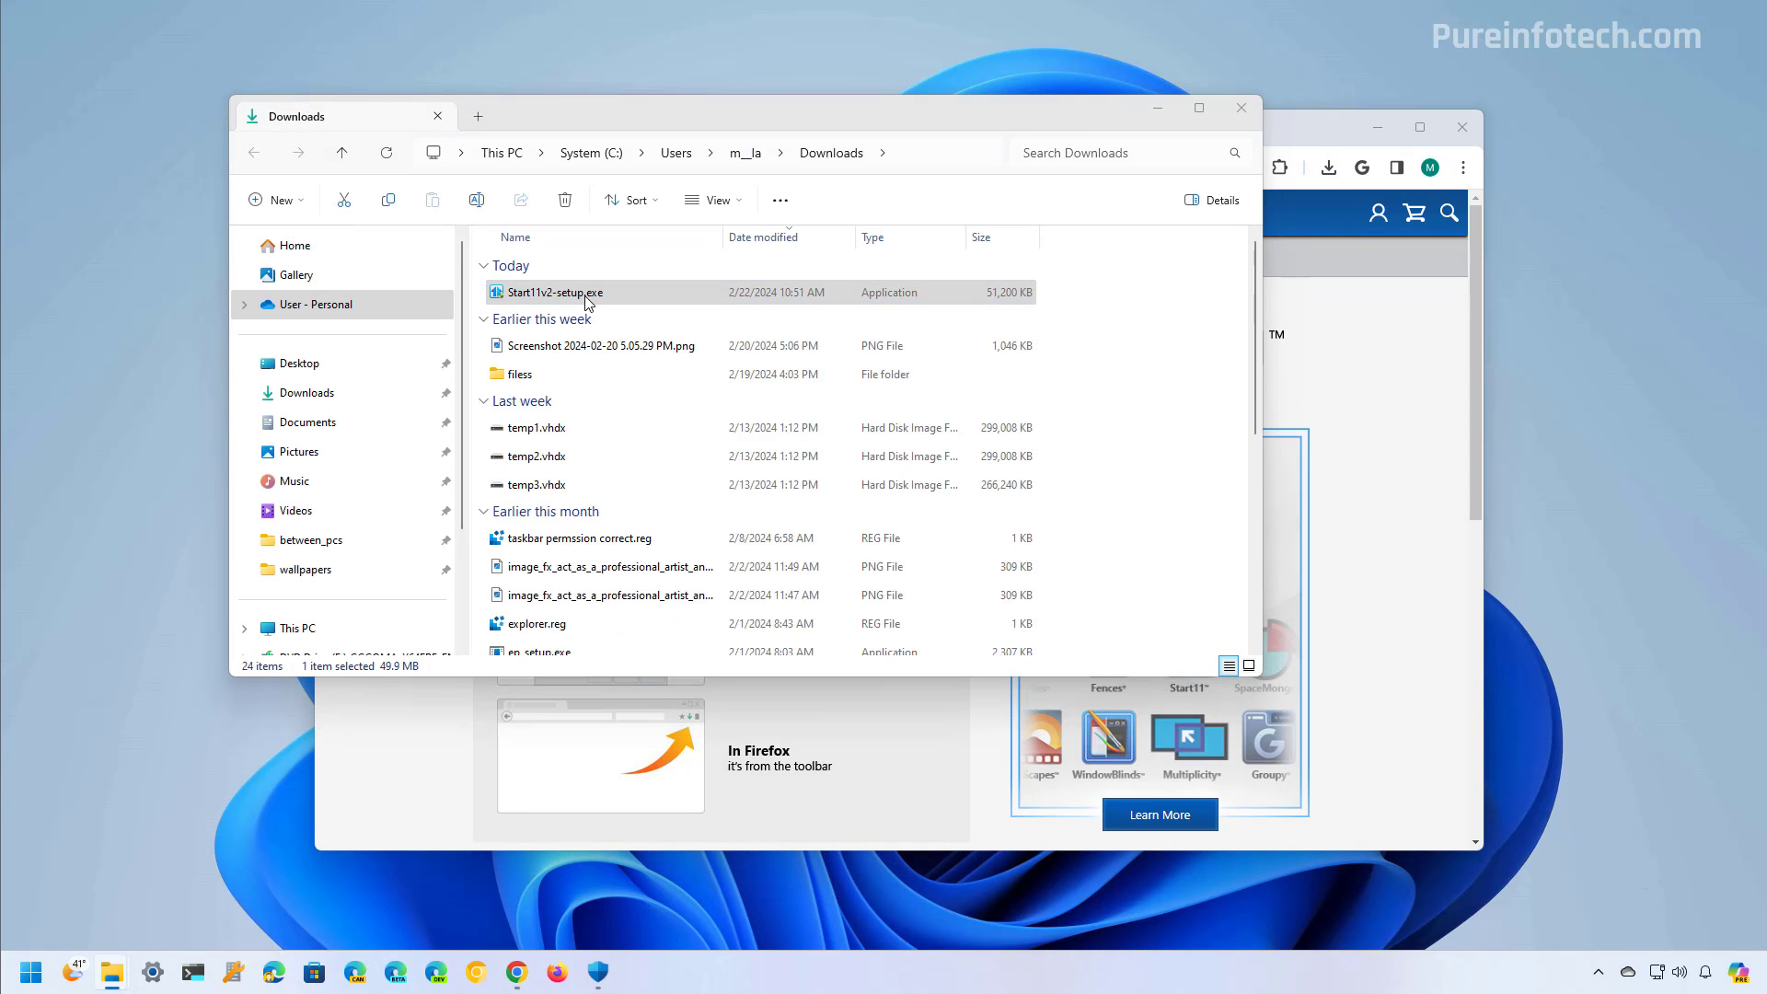
double_click(586, 298)
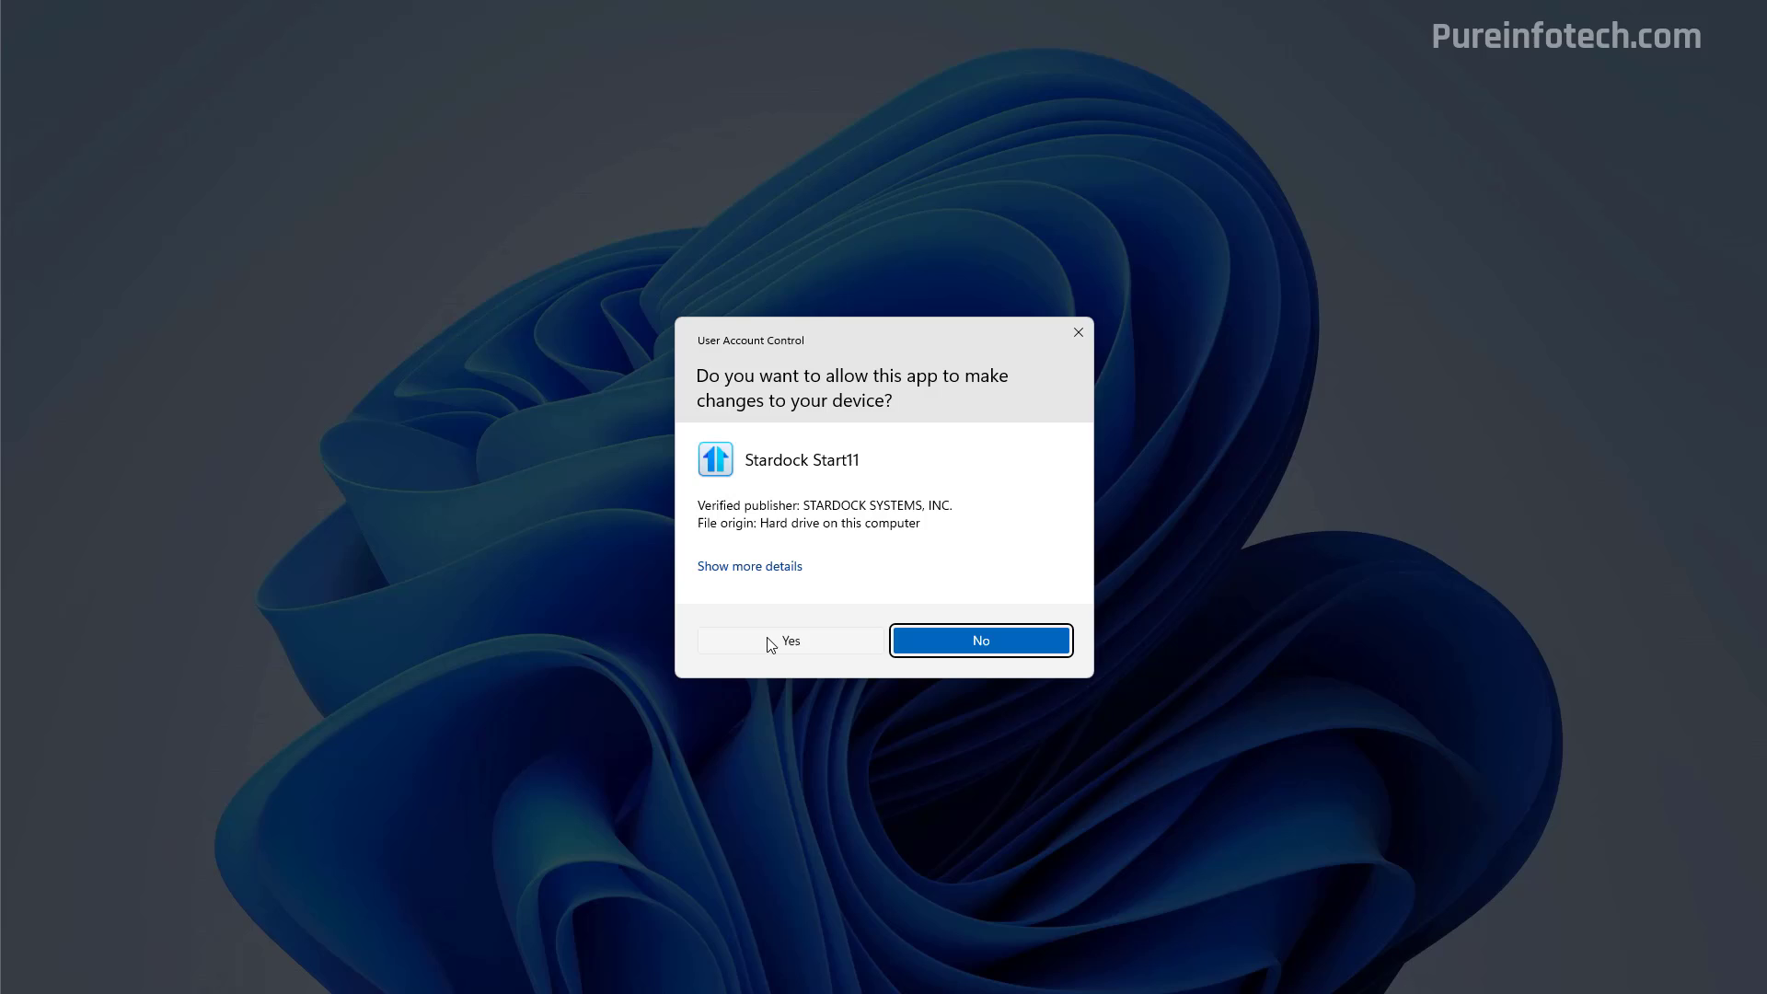
left_click(772, 641)
left_click(676, 592)
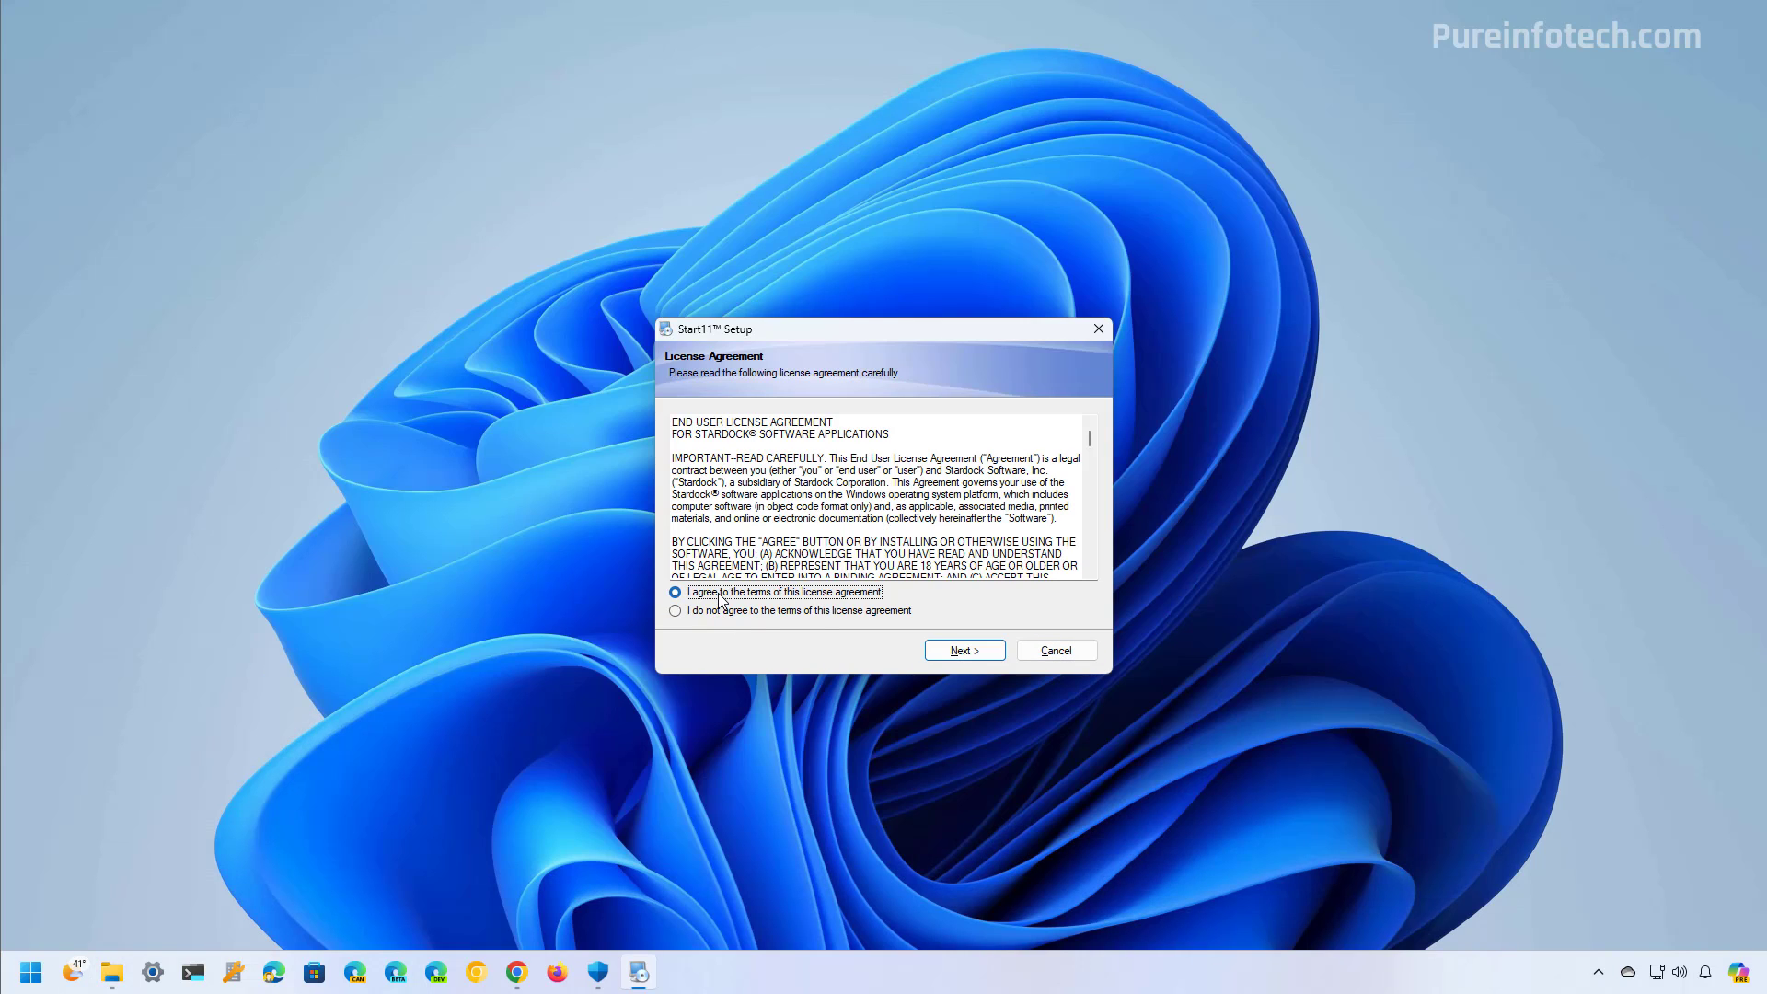
left_click(958, 650)
left_click(957, 651)
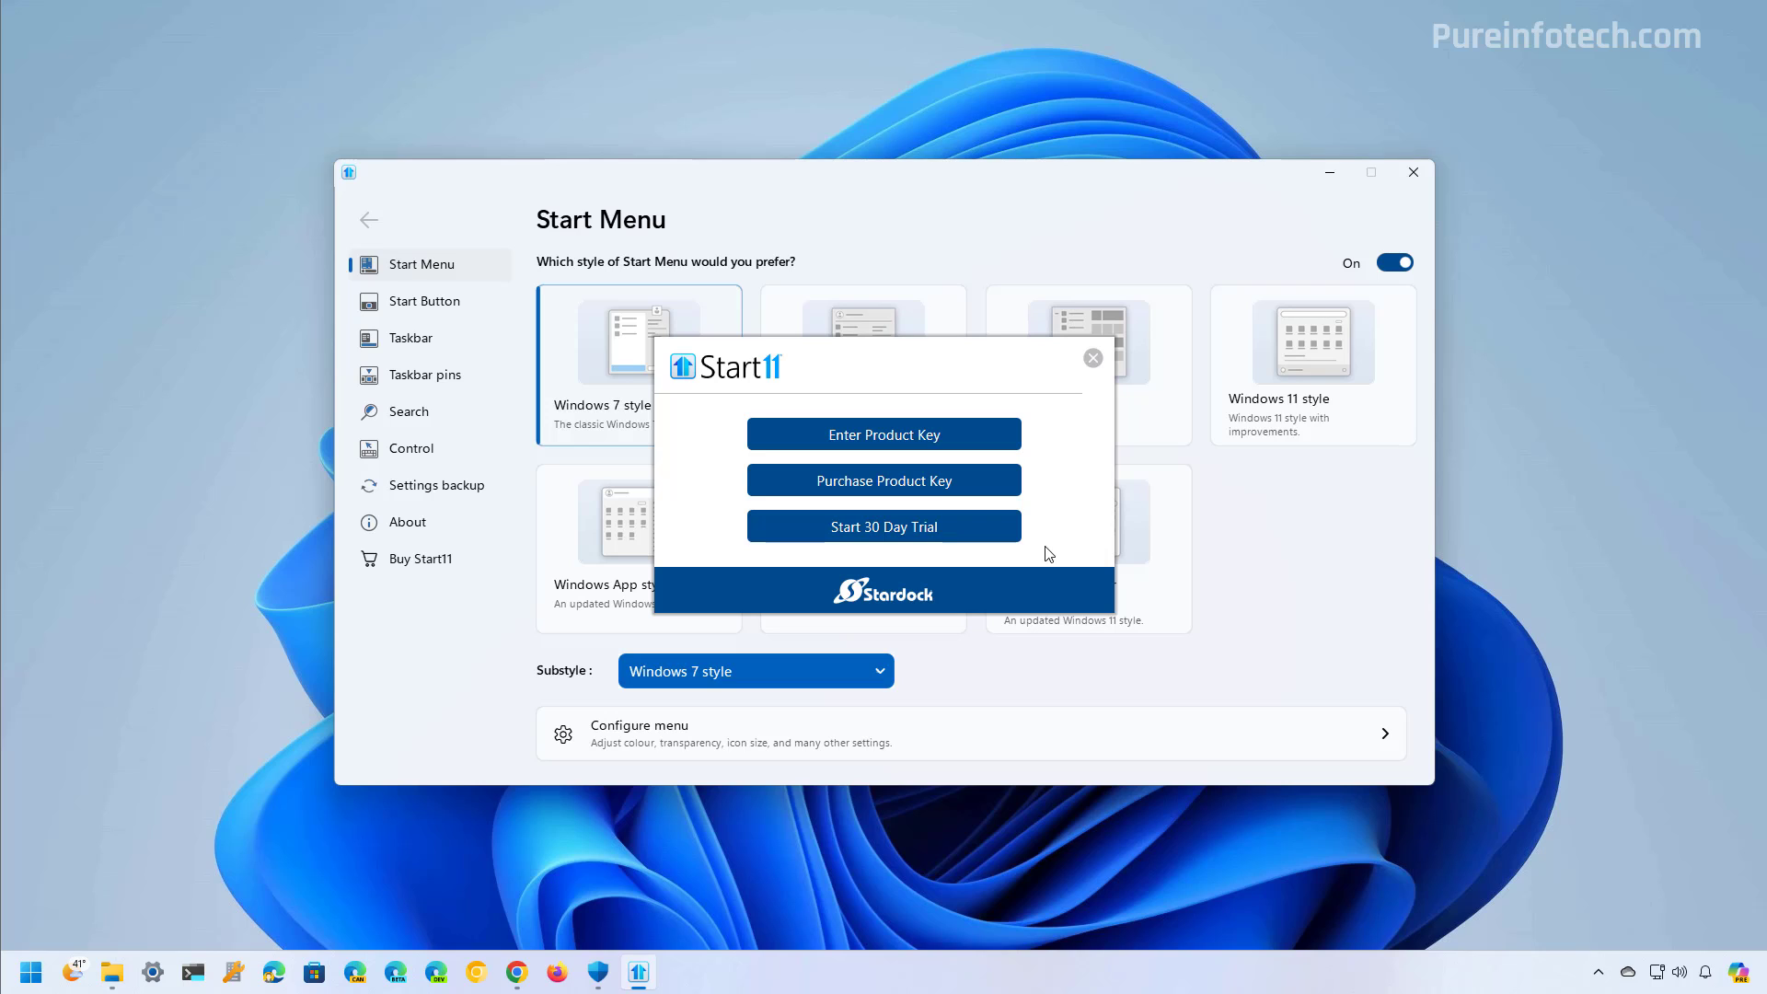
Start the 30-day Start11 trial with an email address and dismiss the confirmation.
left_click(937, 543)
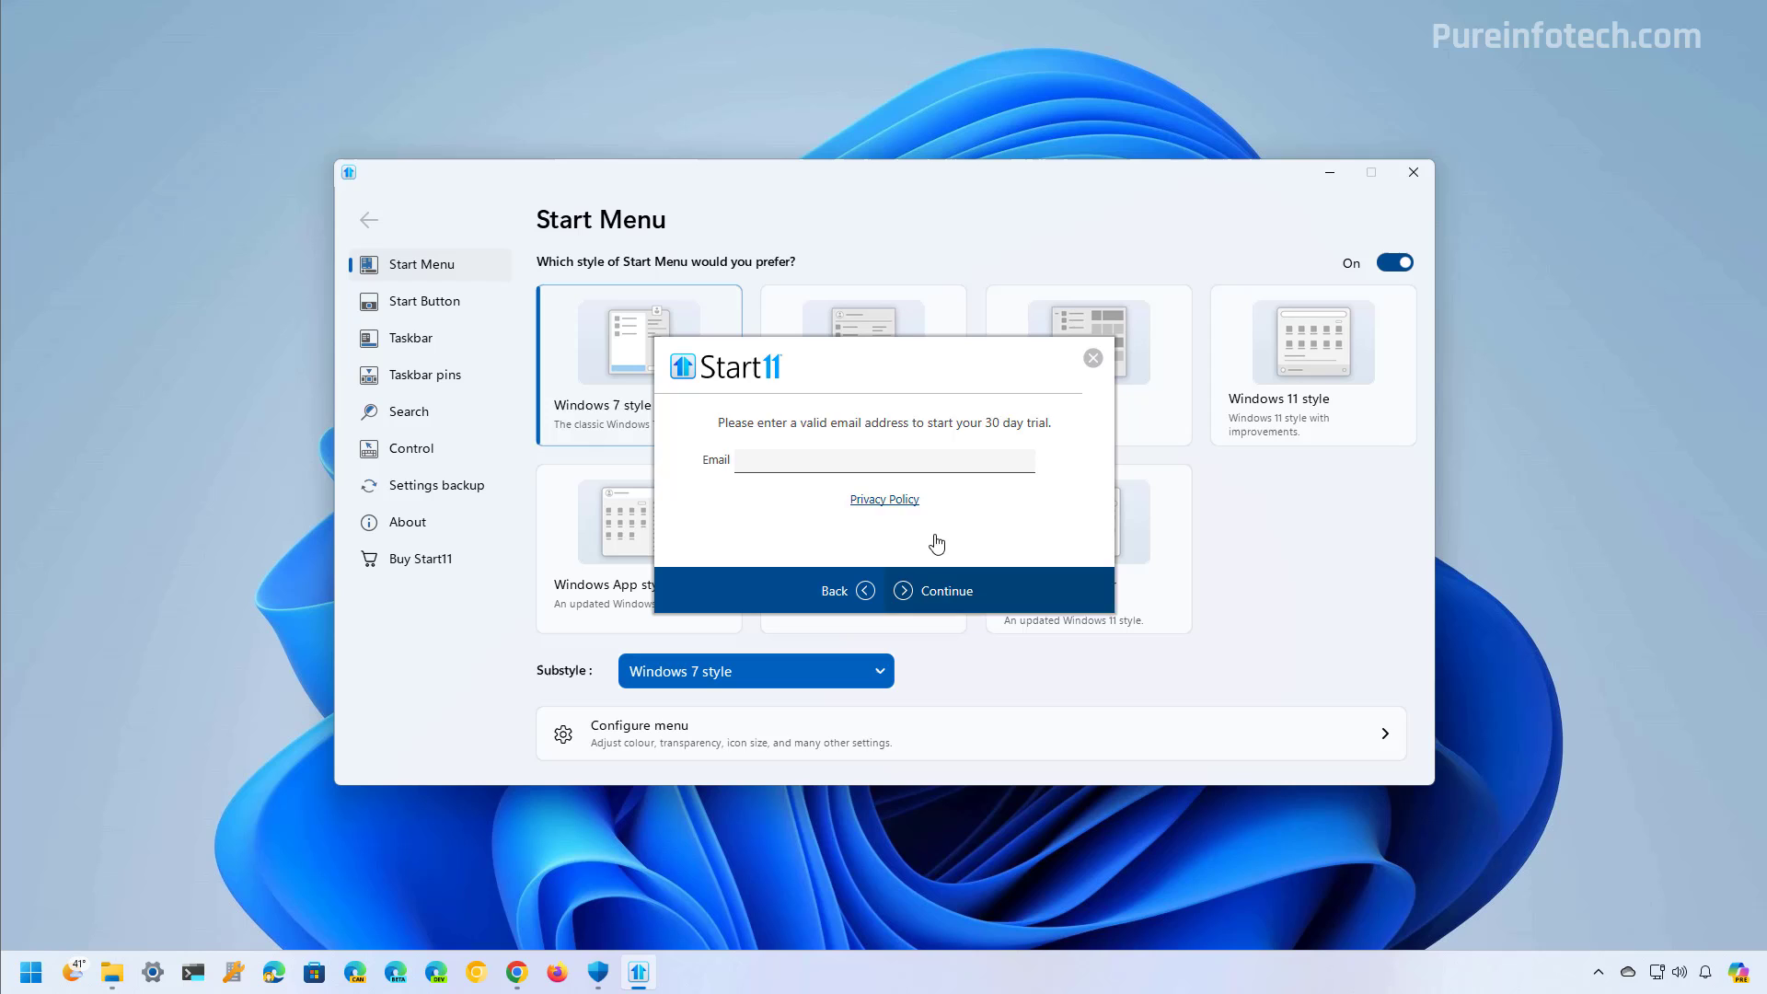
left_click(951, 594)
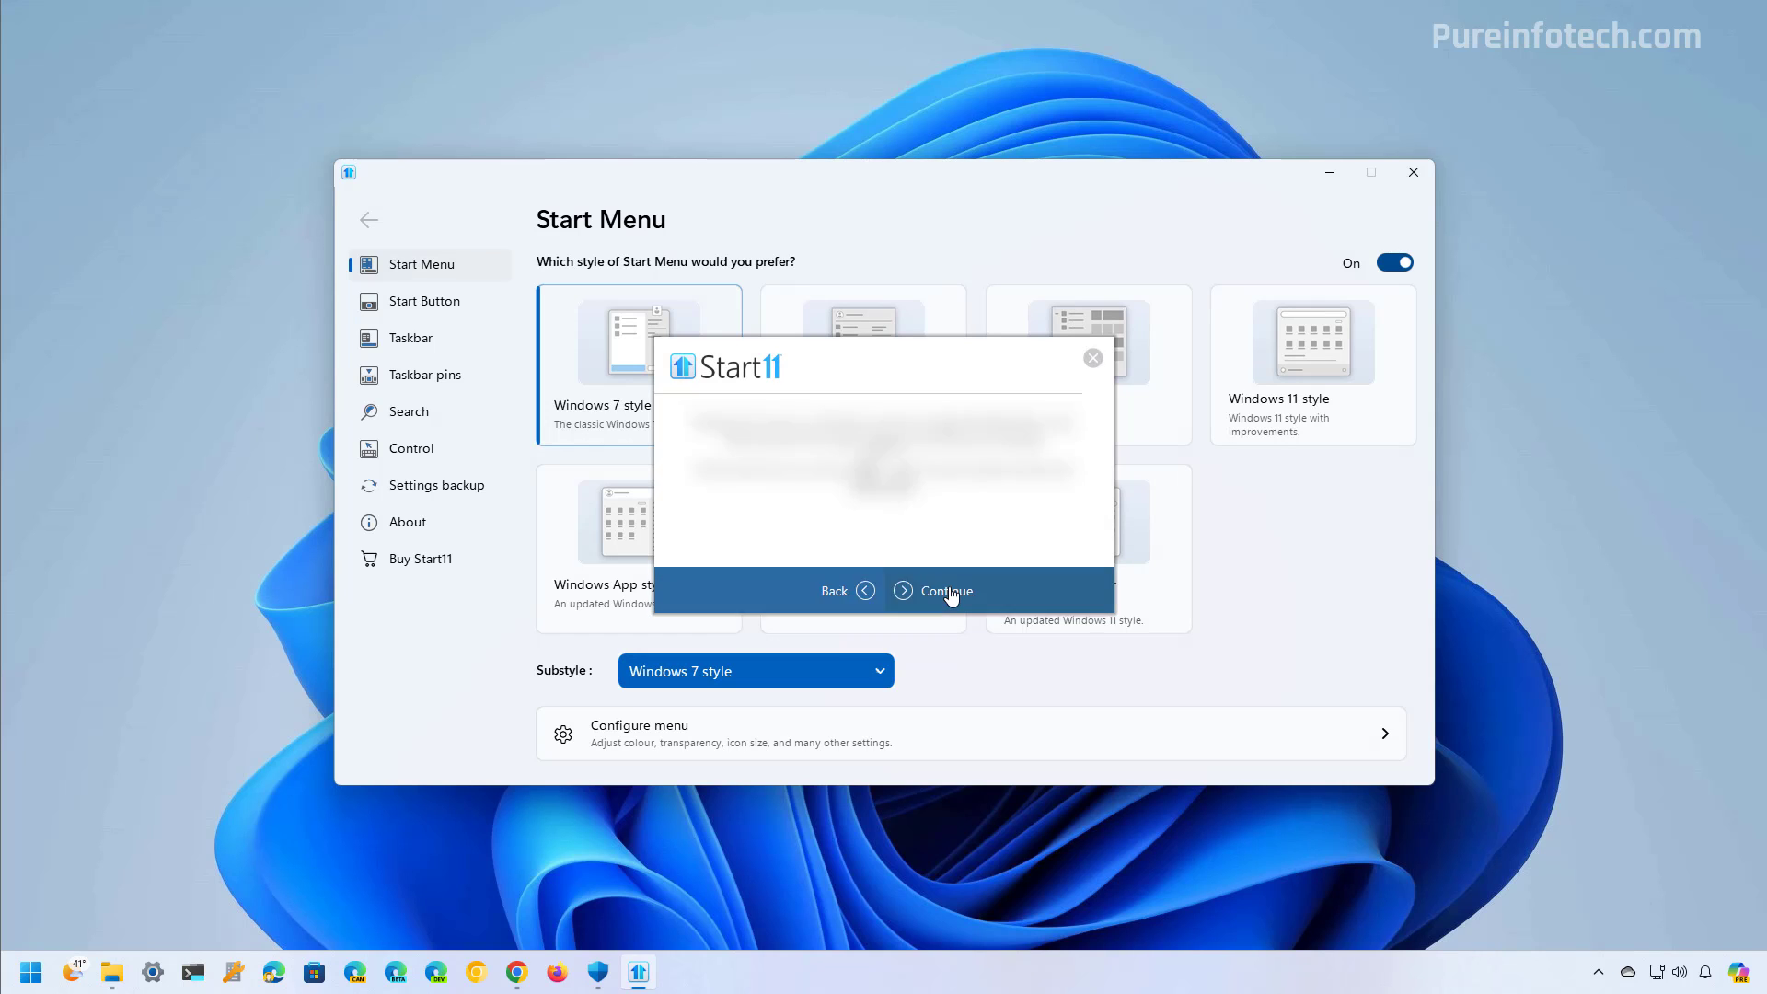
left_click(951, 594)
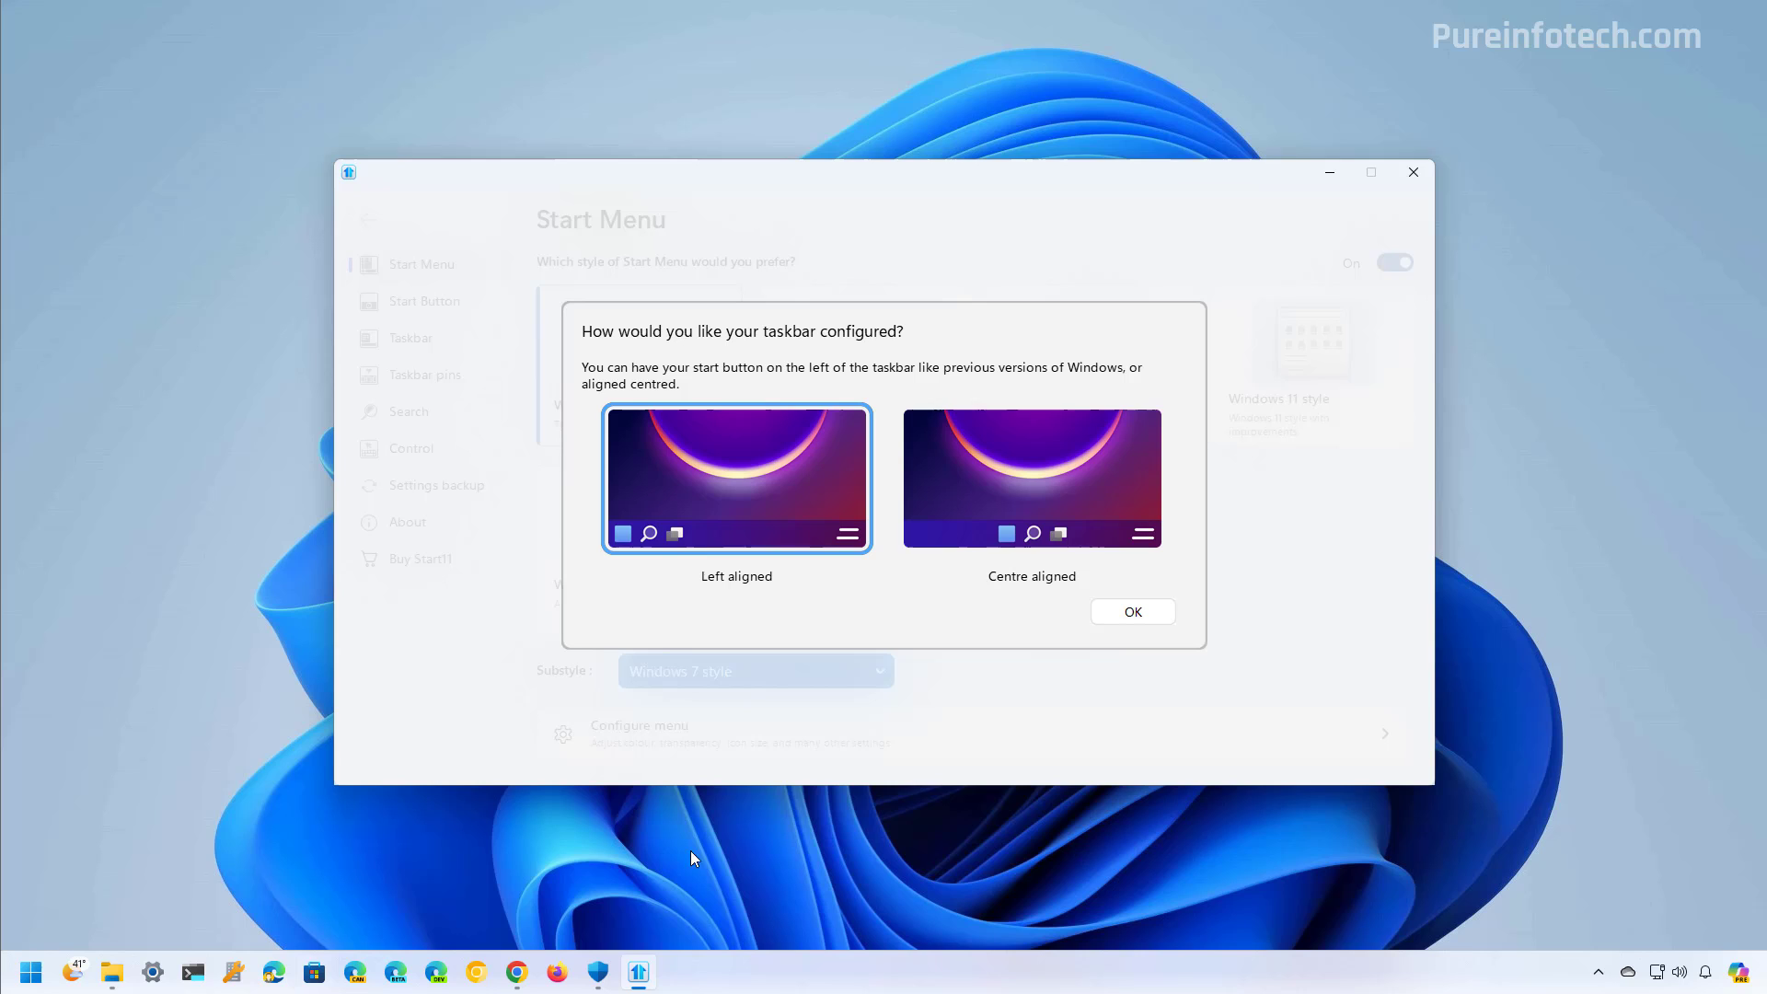
Keep the left-aligned taskbar and preview the current Windows 7 style Start menu.
left_click(1134, 613)
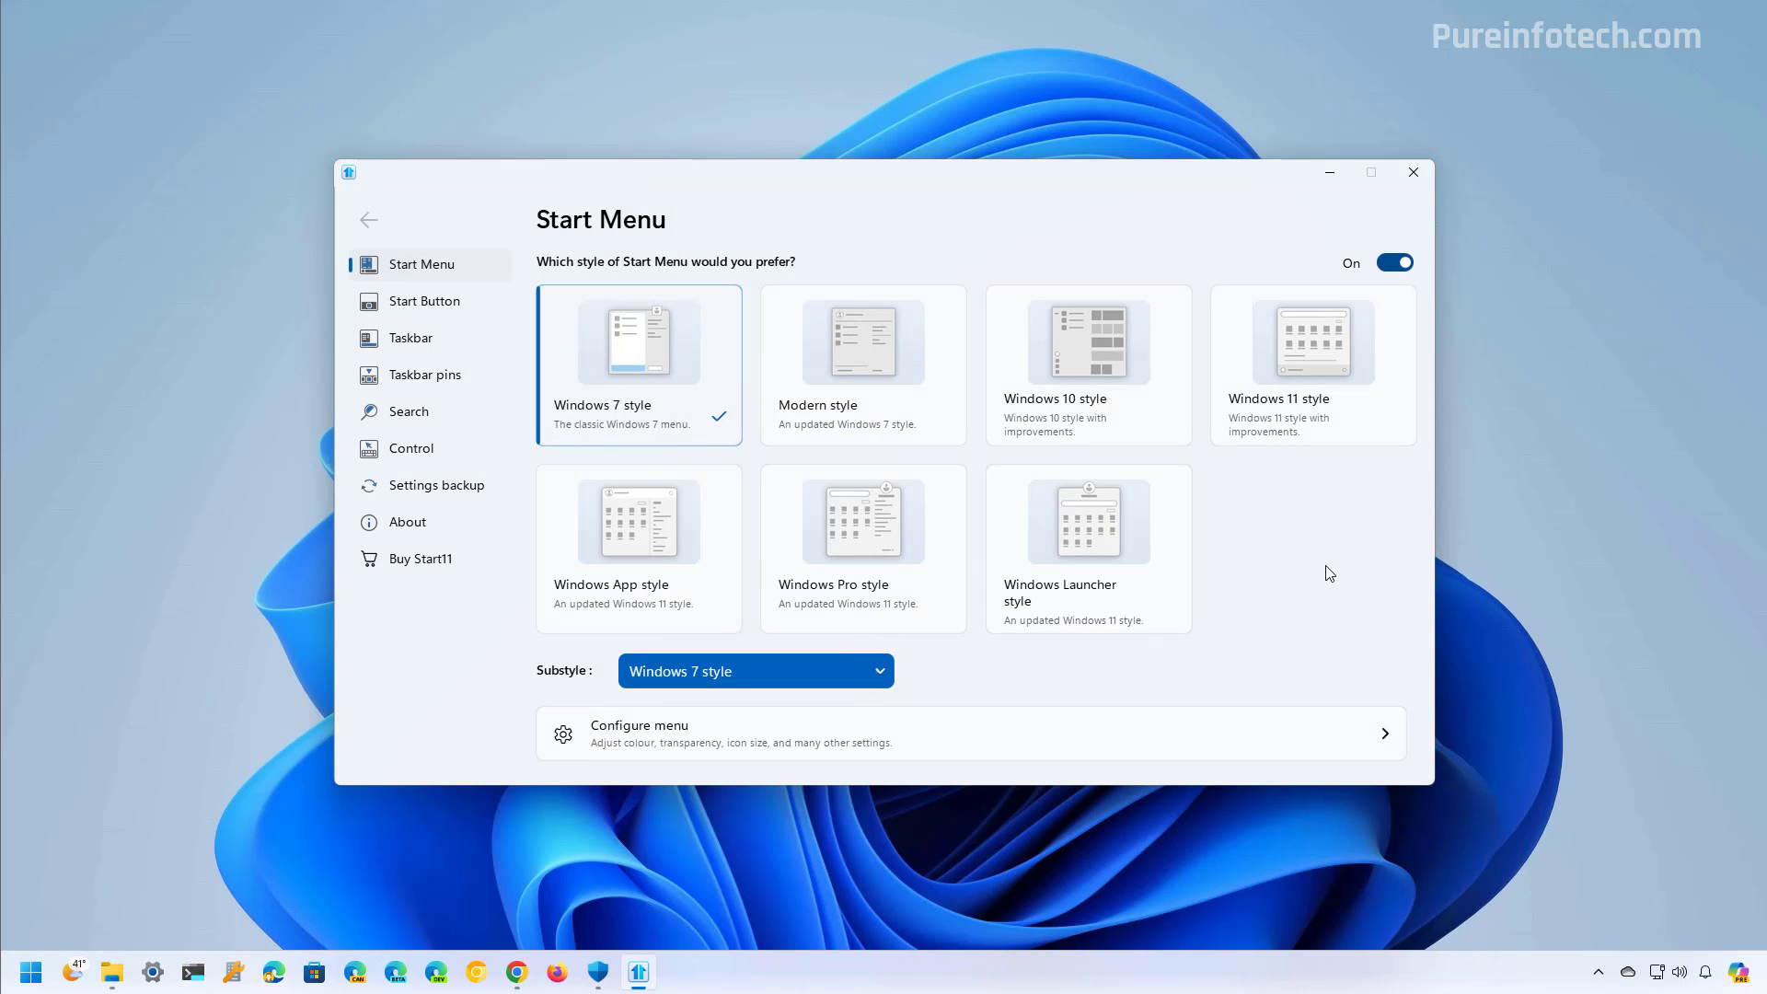
left_click(33, 972)
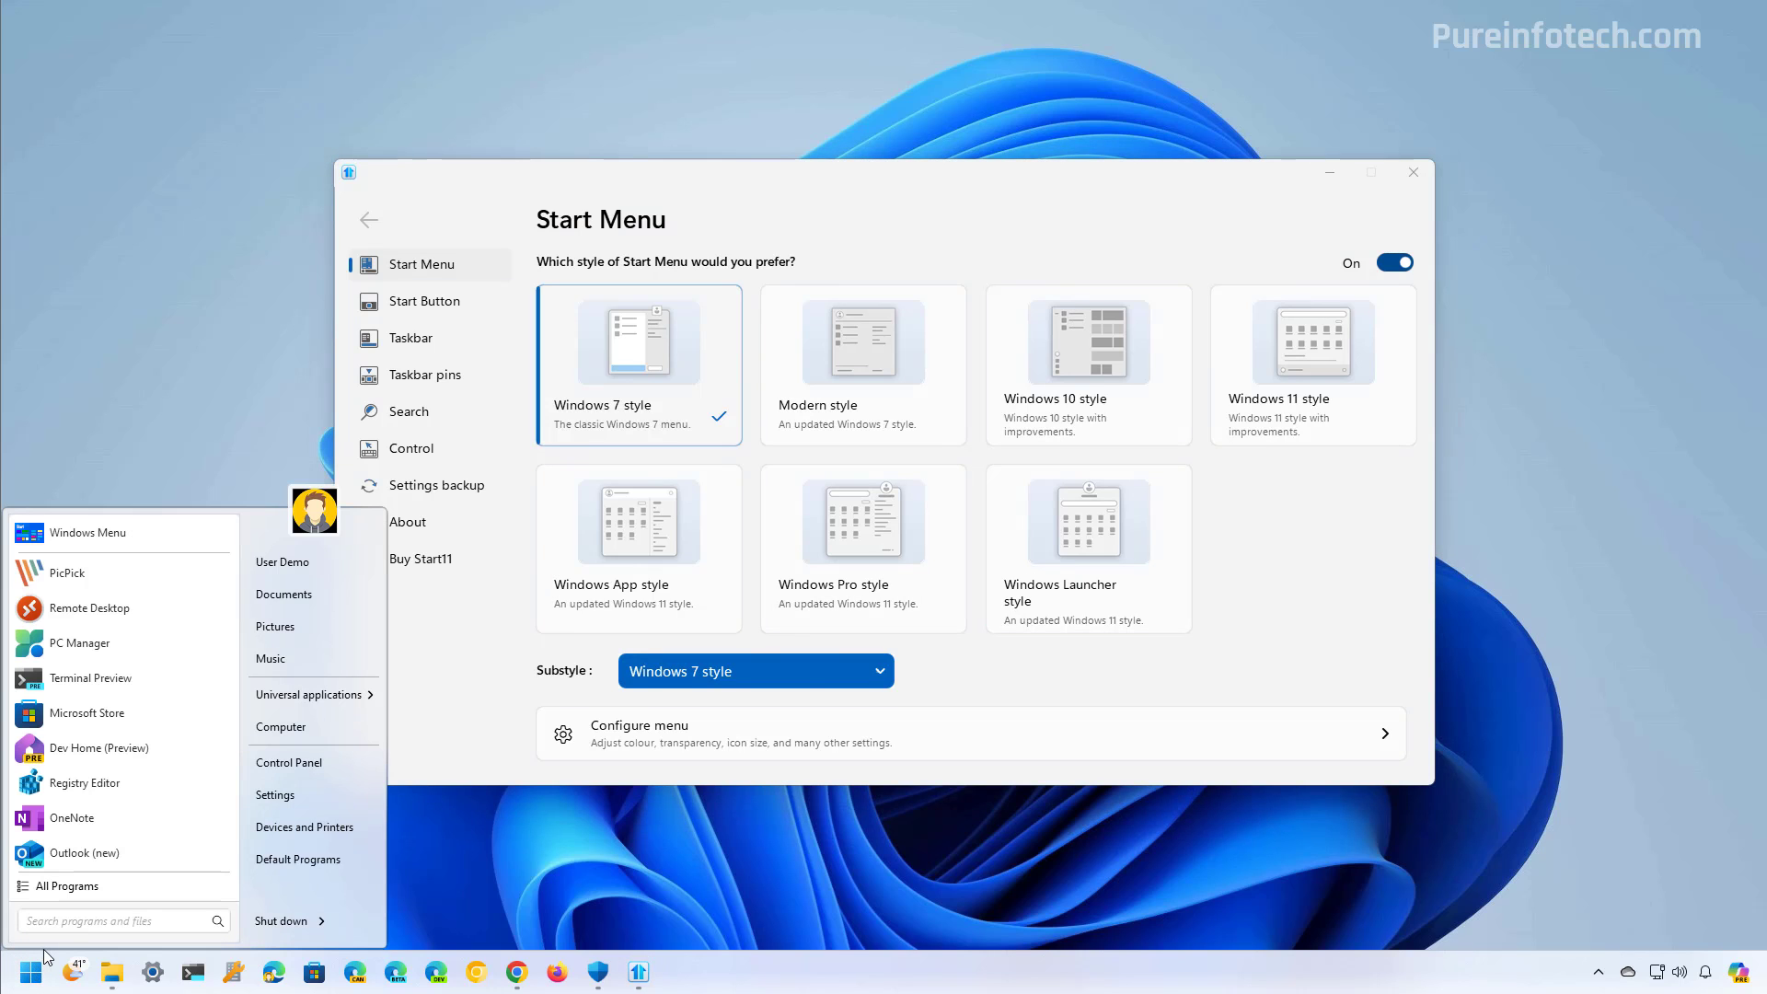
left_click(1276, 530)
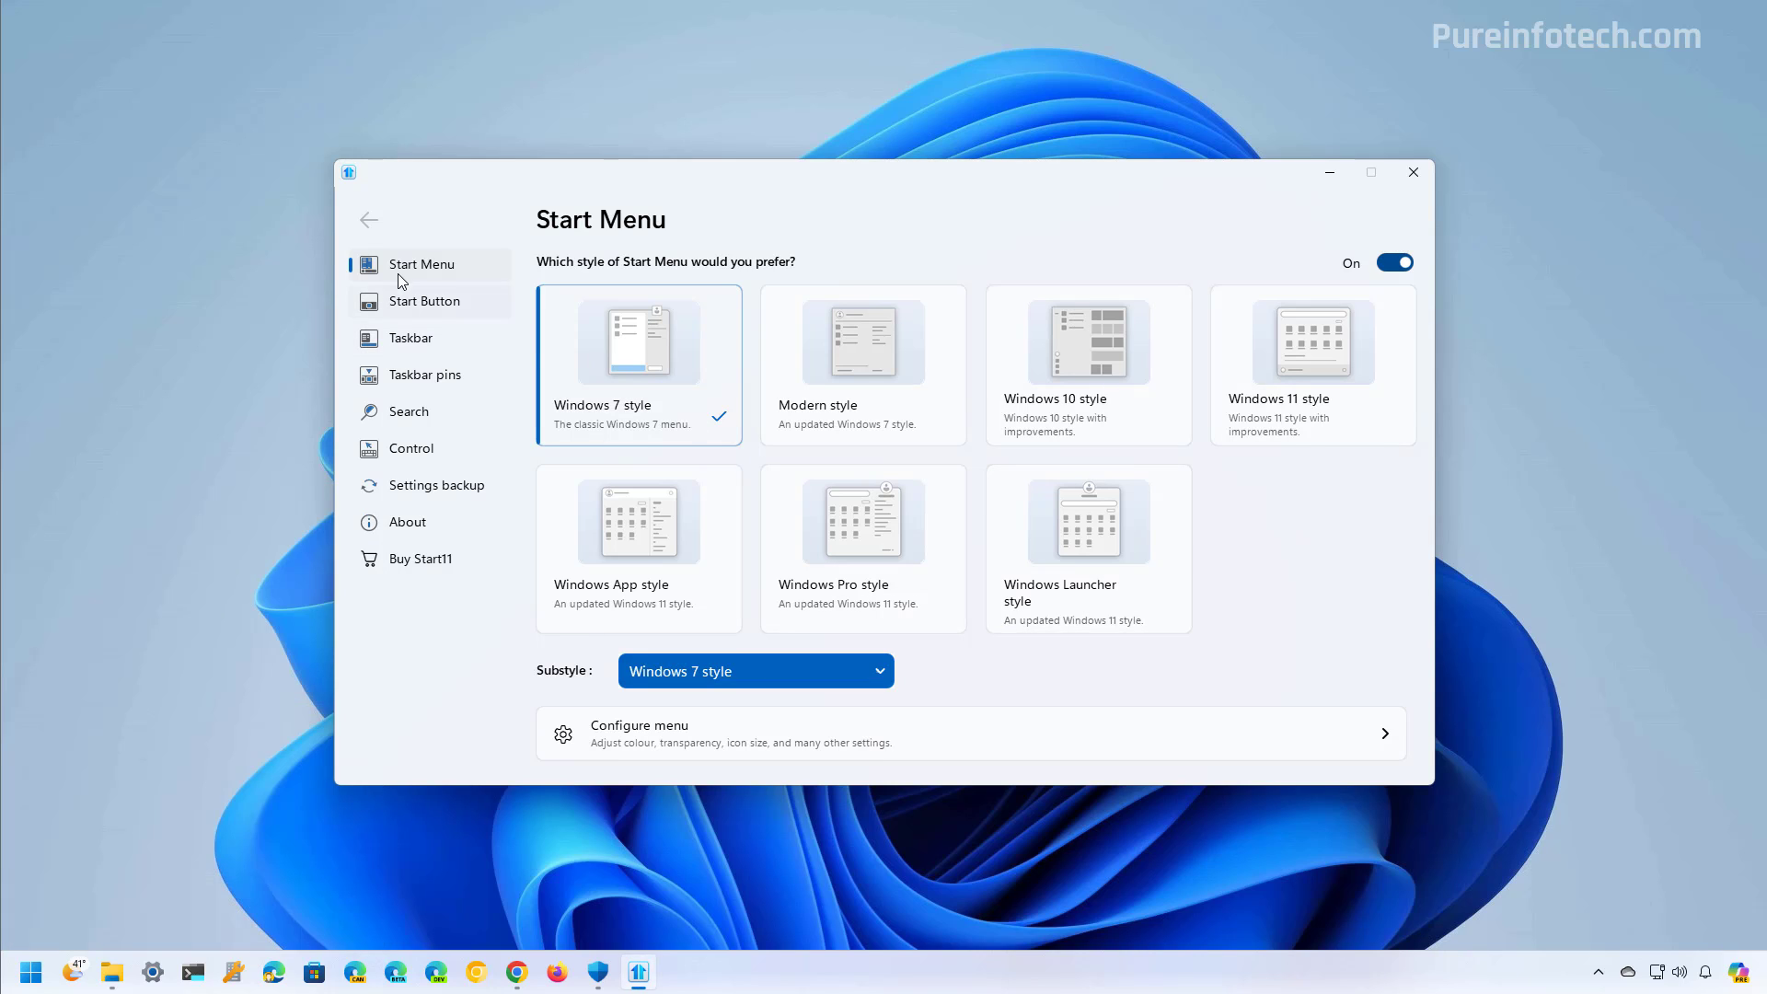
Switch the Start menu to Windows 11 style and preview it.
left_click(1316, 359)
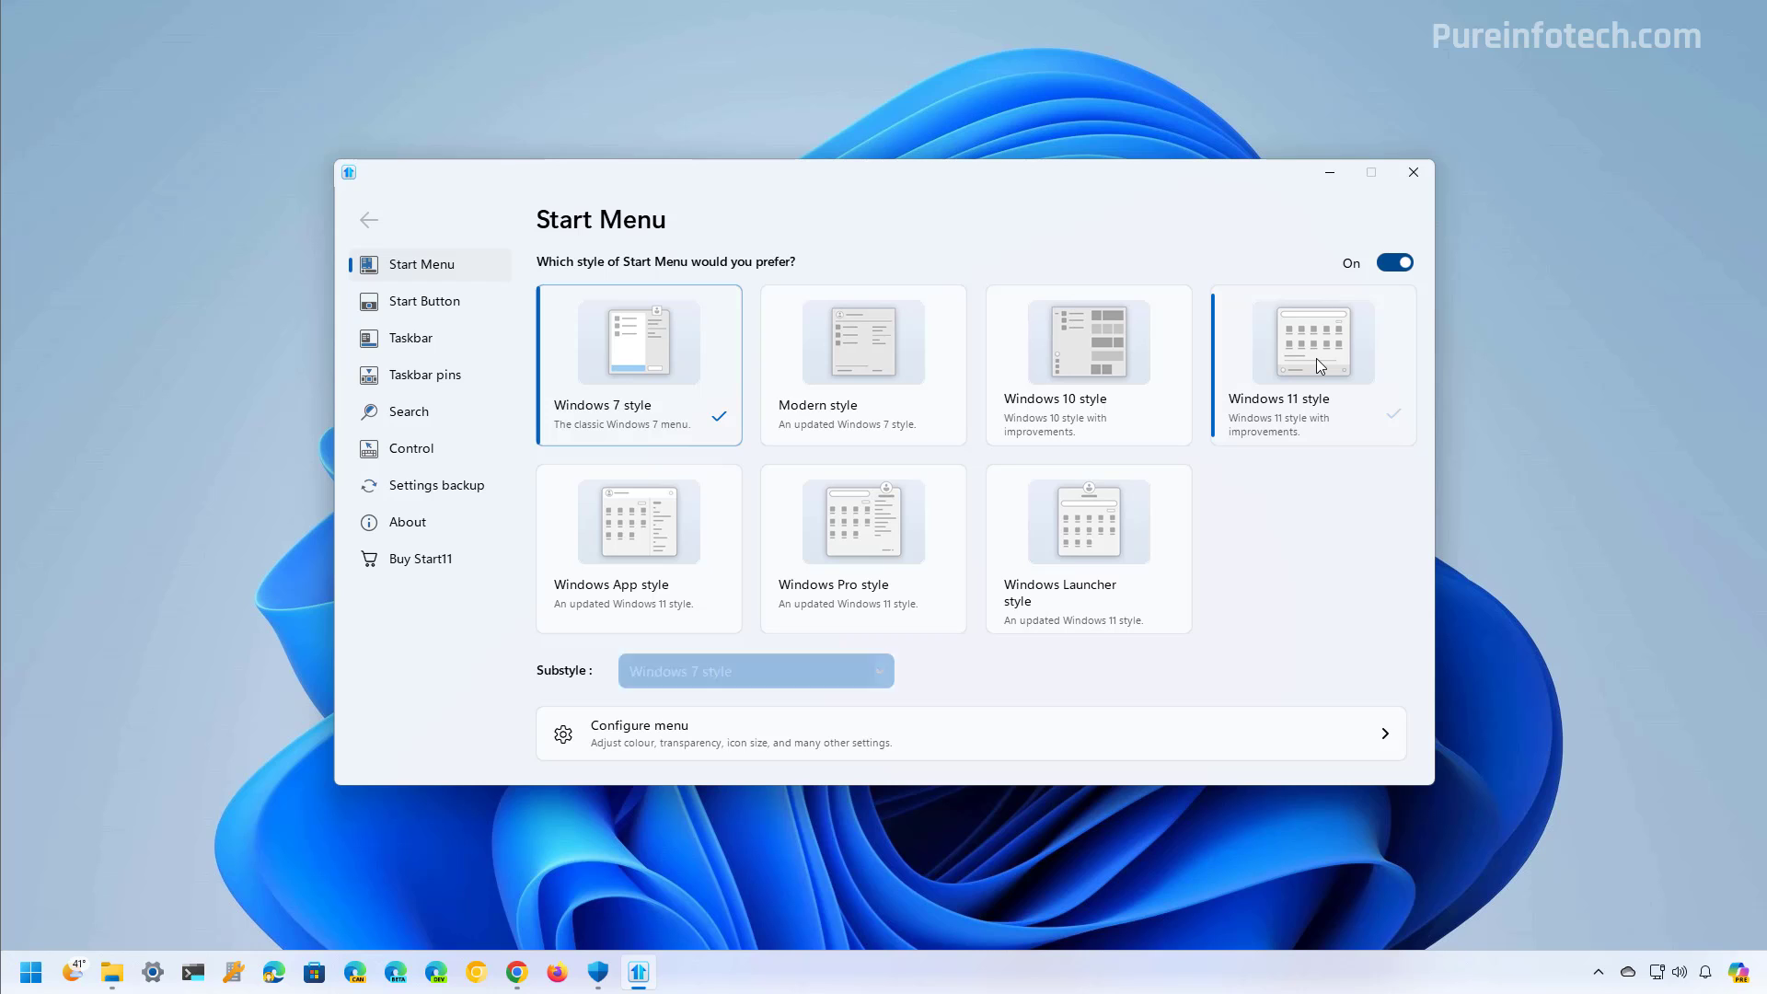
left_click(30, 977)
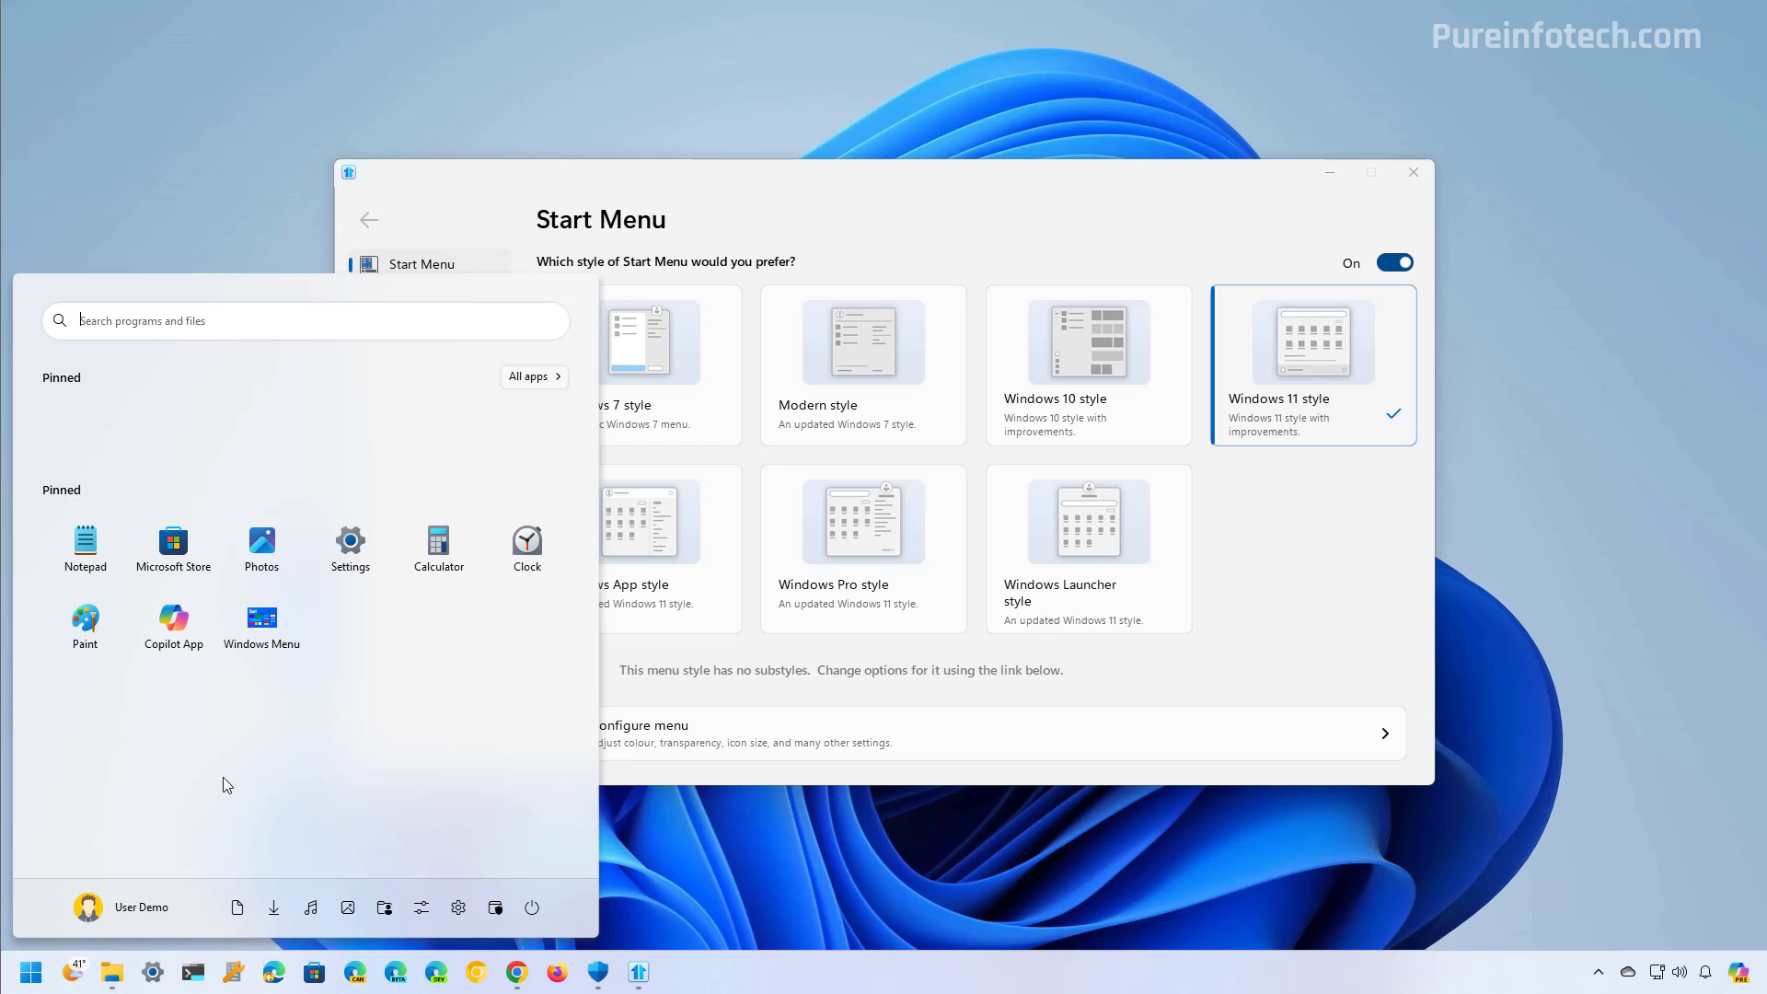
left_click(1324, 577)
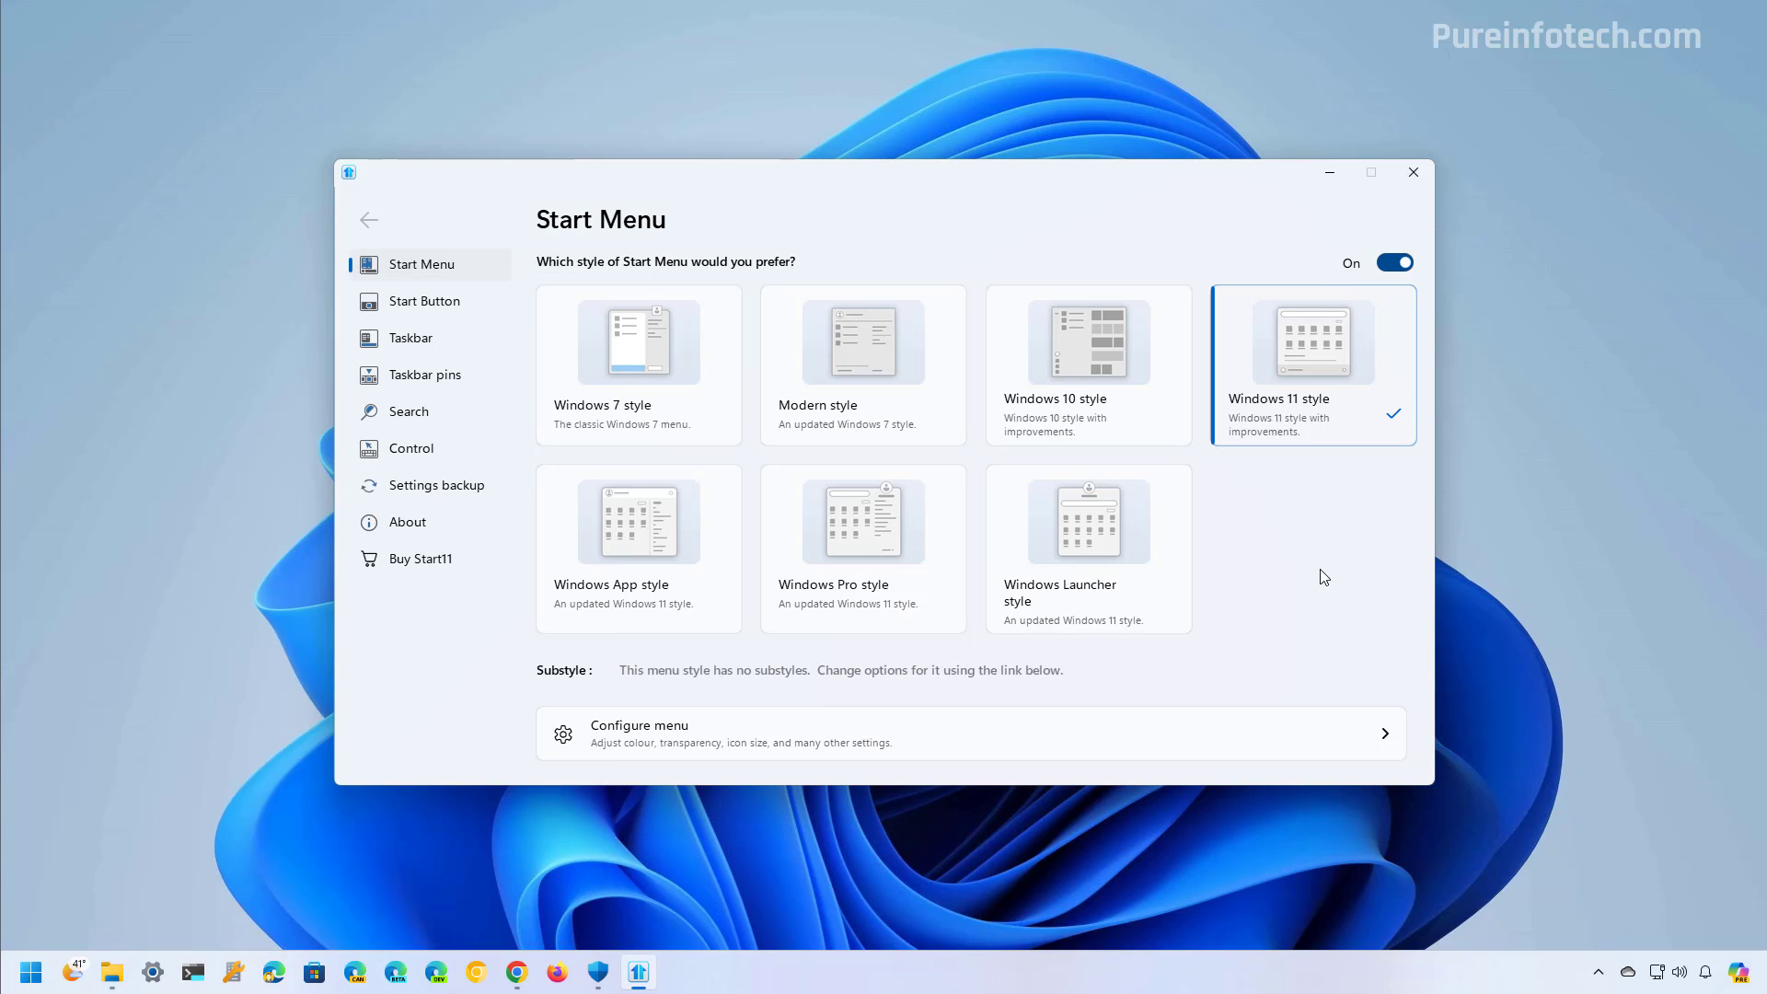
Set the primary monitor's taskbar position to Align Top and restart Explorer to apply it.
left_click(427, 342)
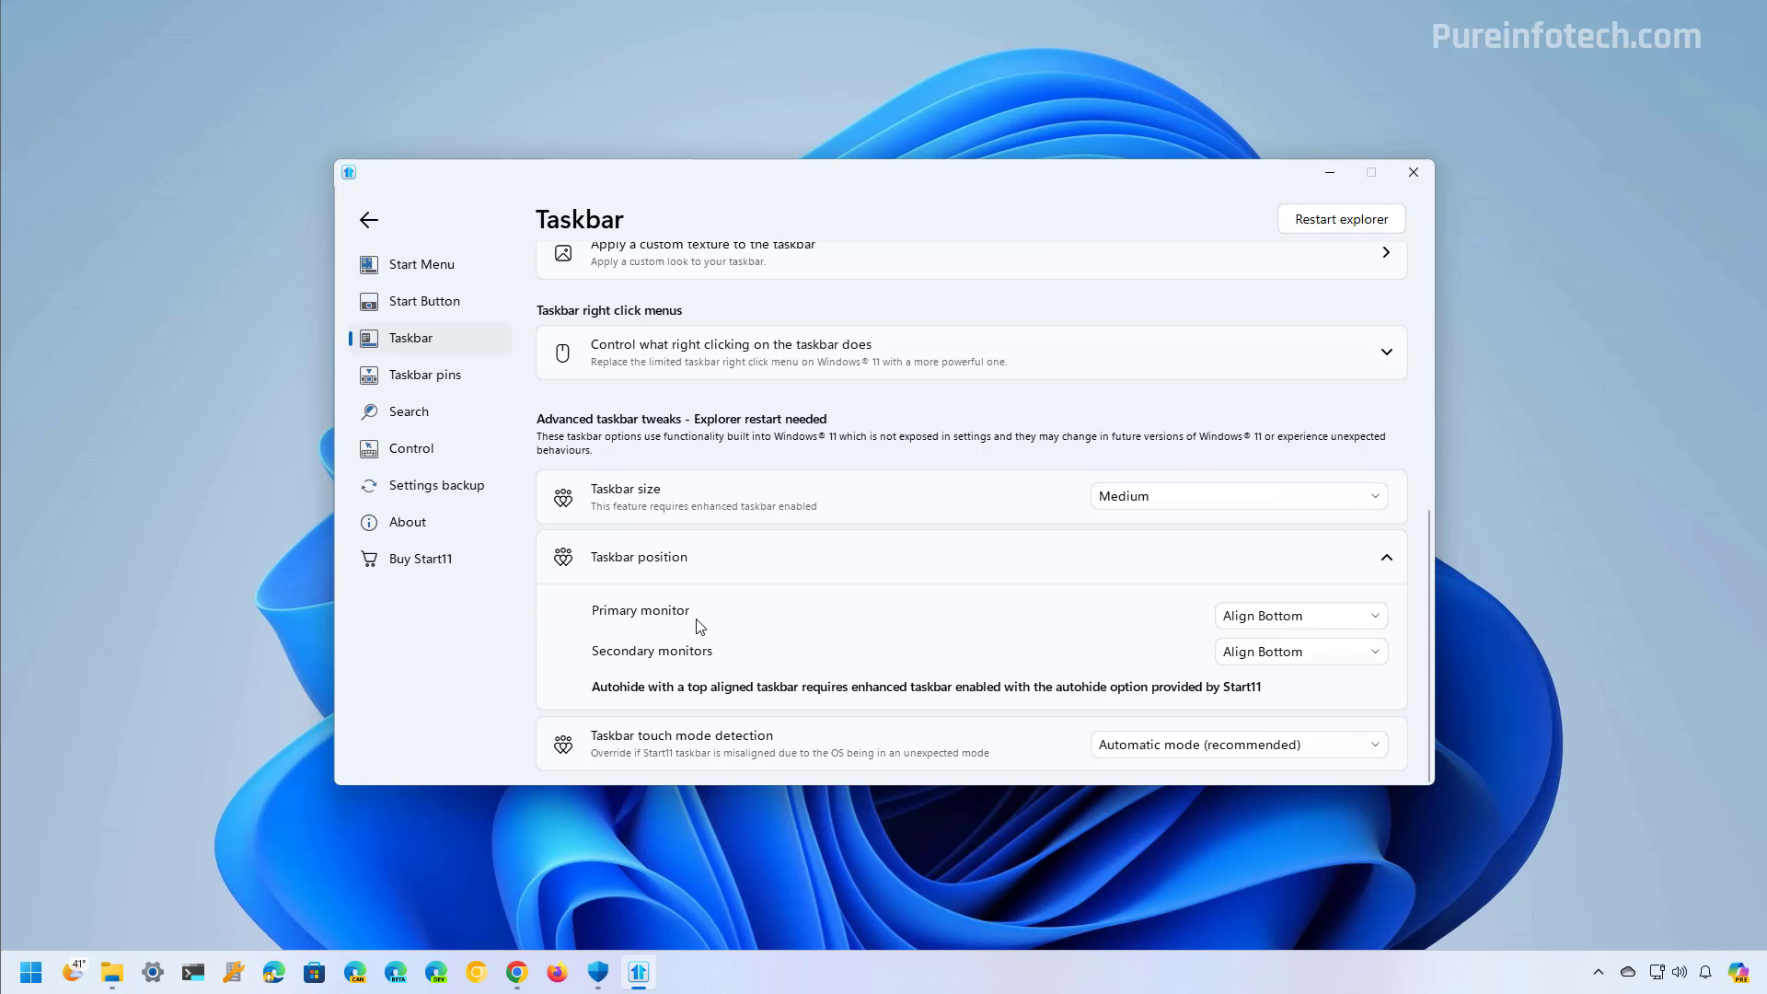
left_click(1328, 624)
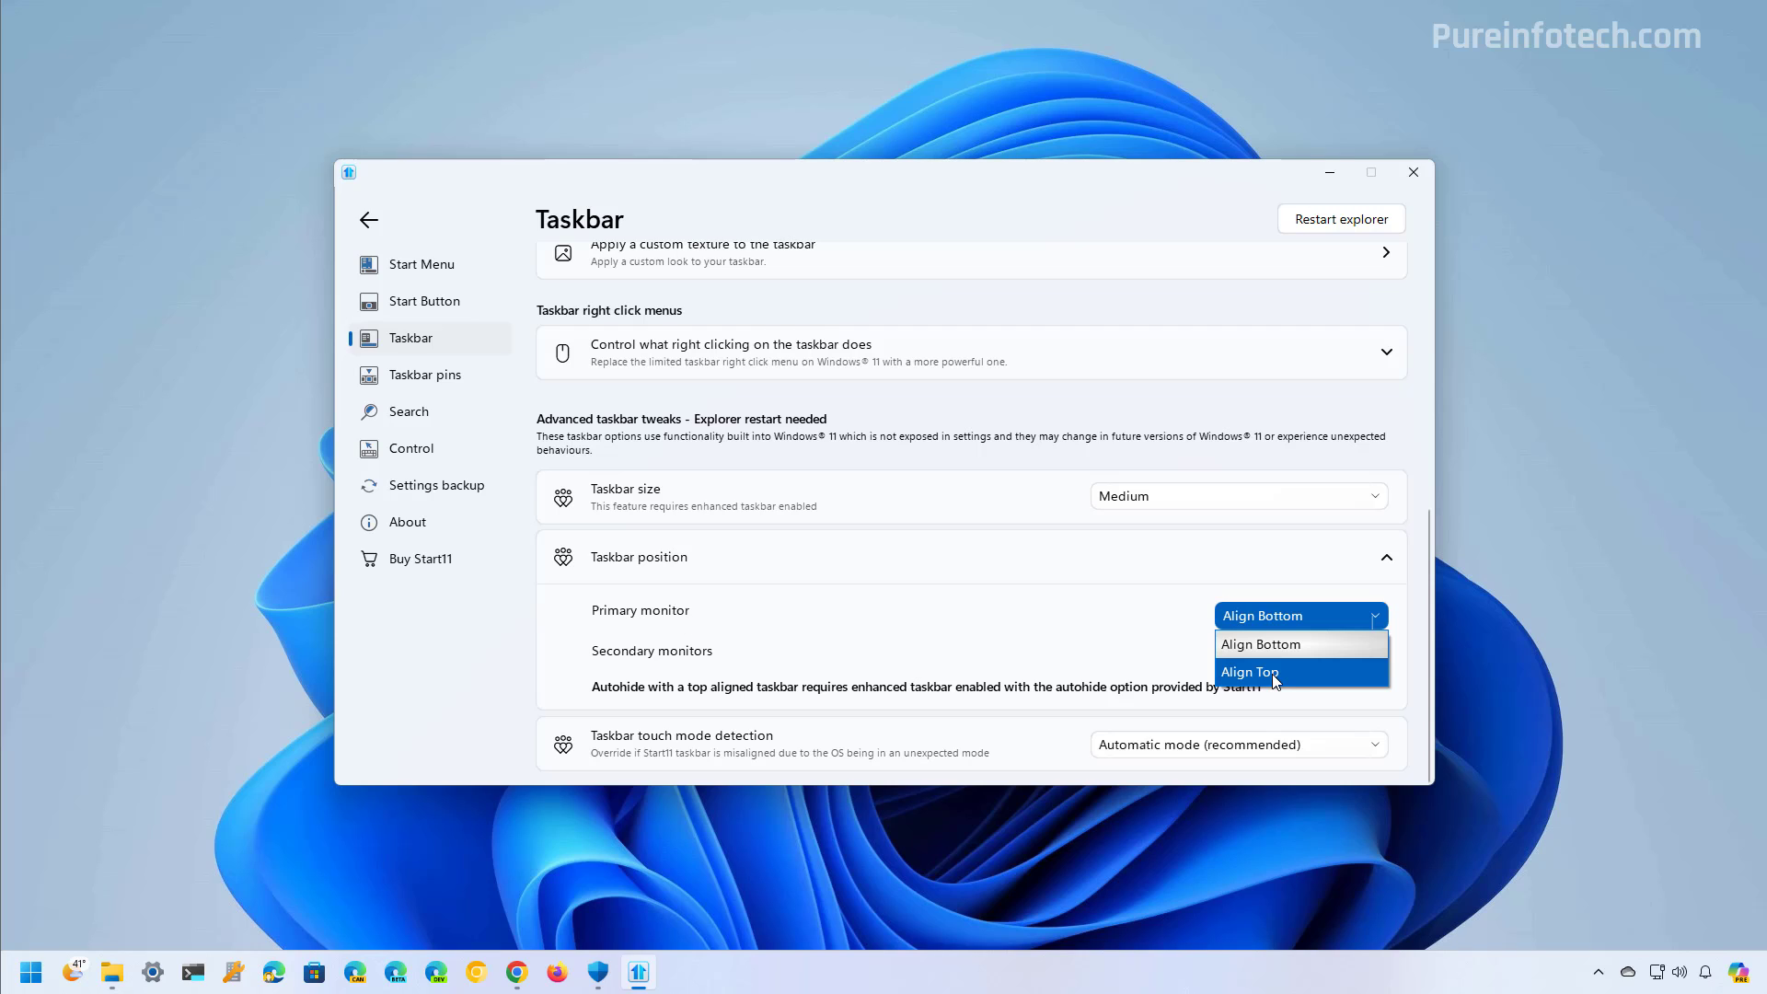
left_click(1275, 674)
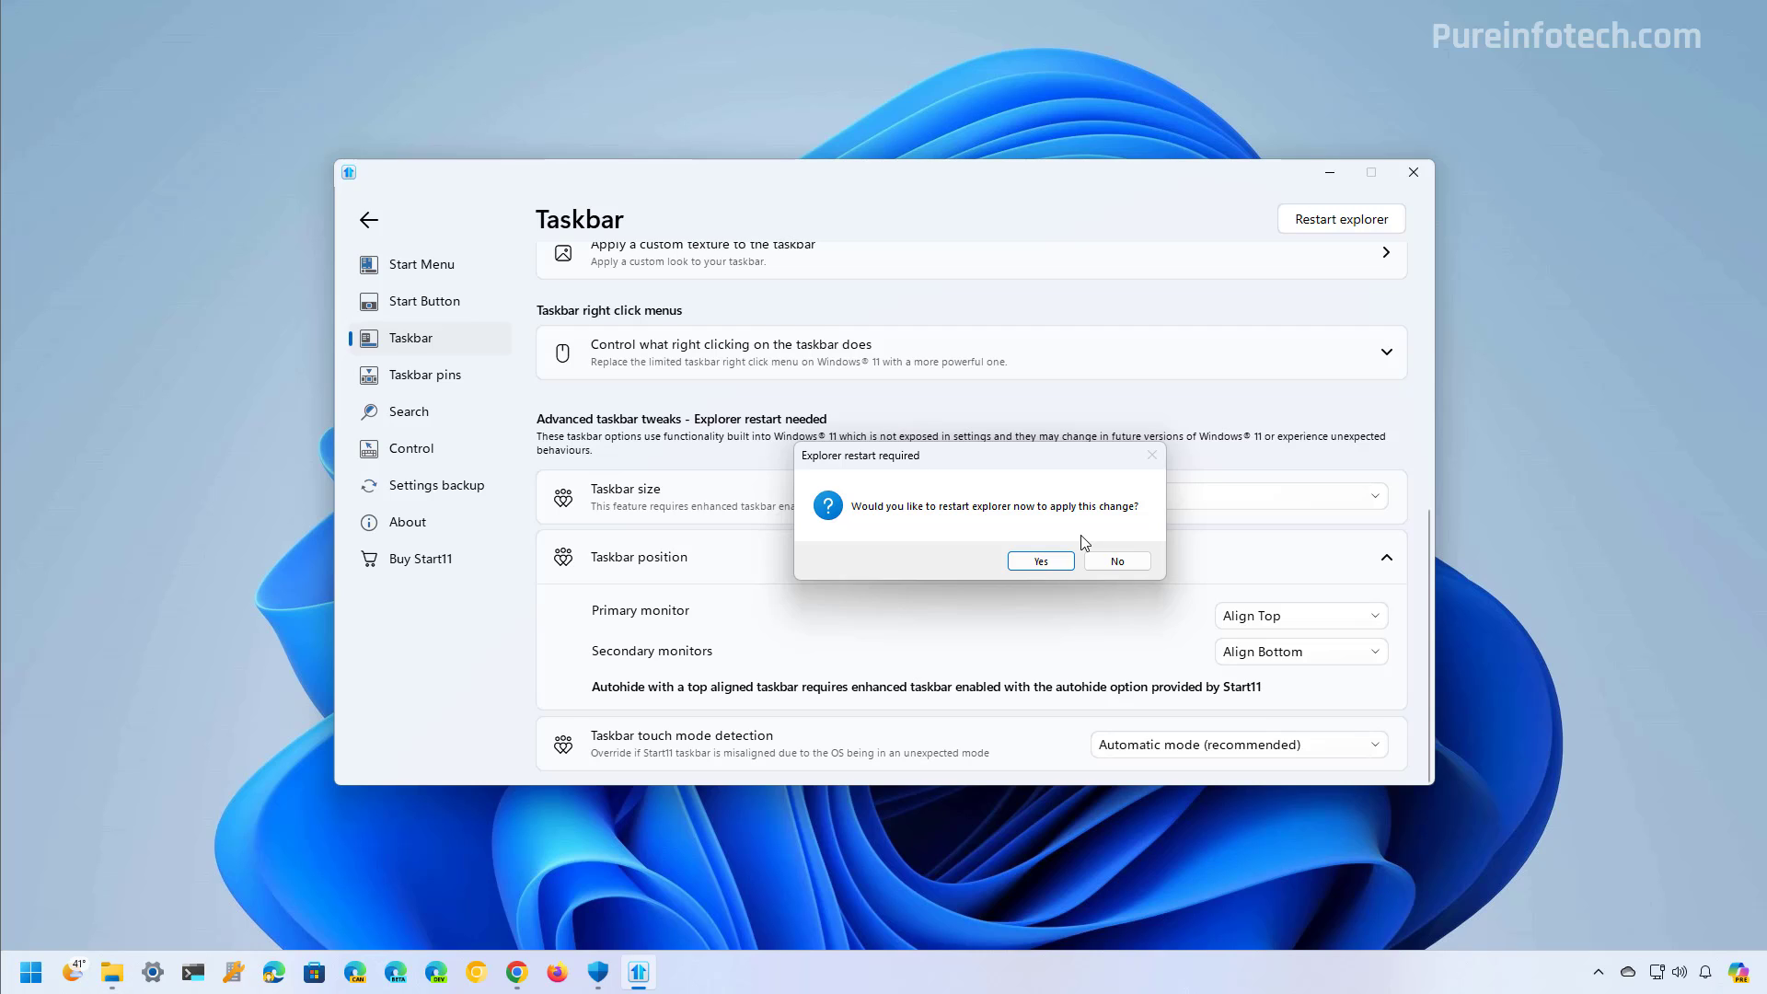
left_click(1041, 564)
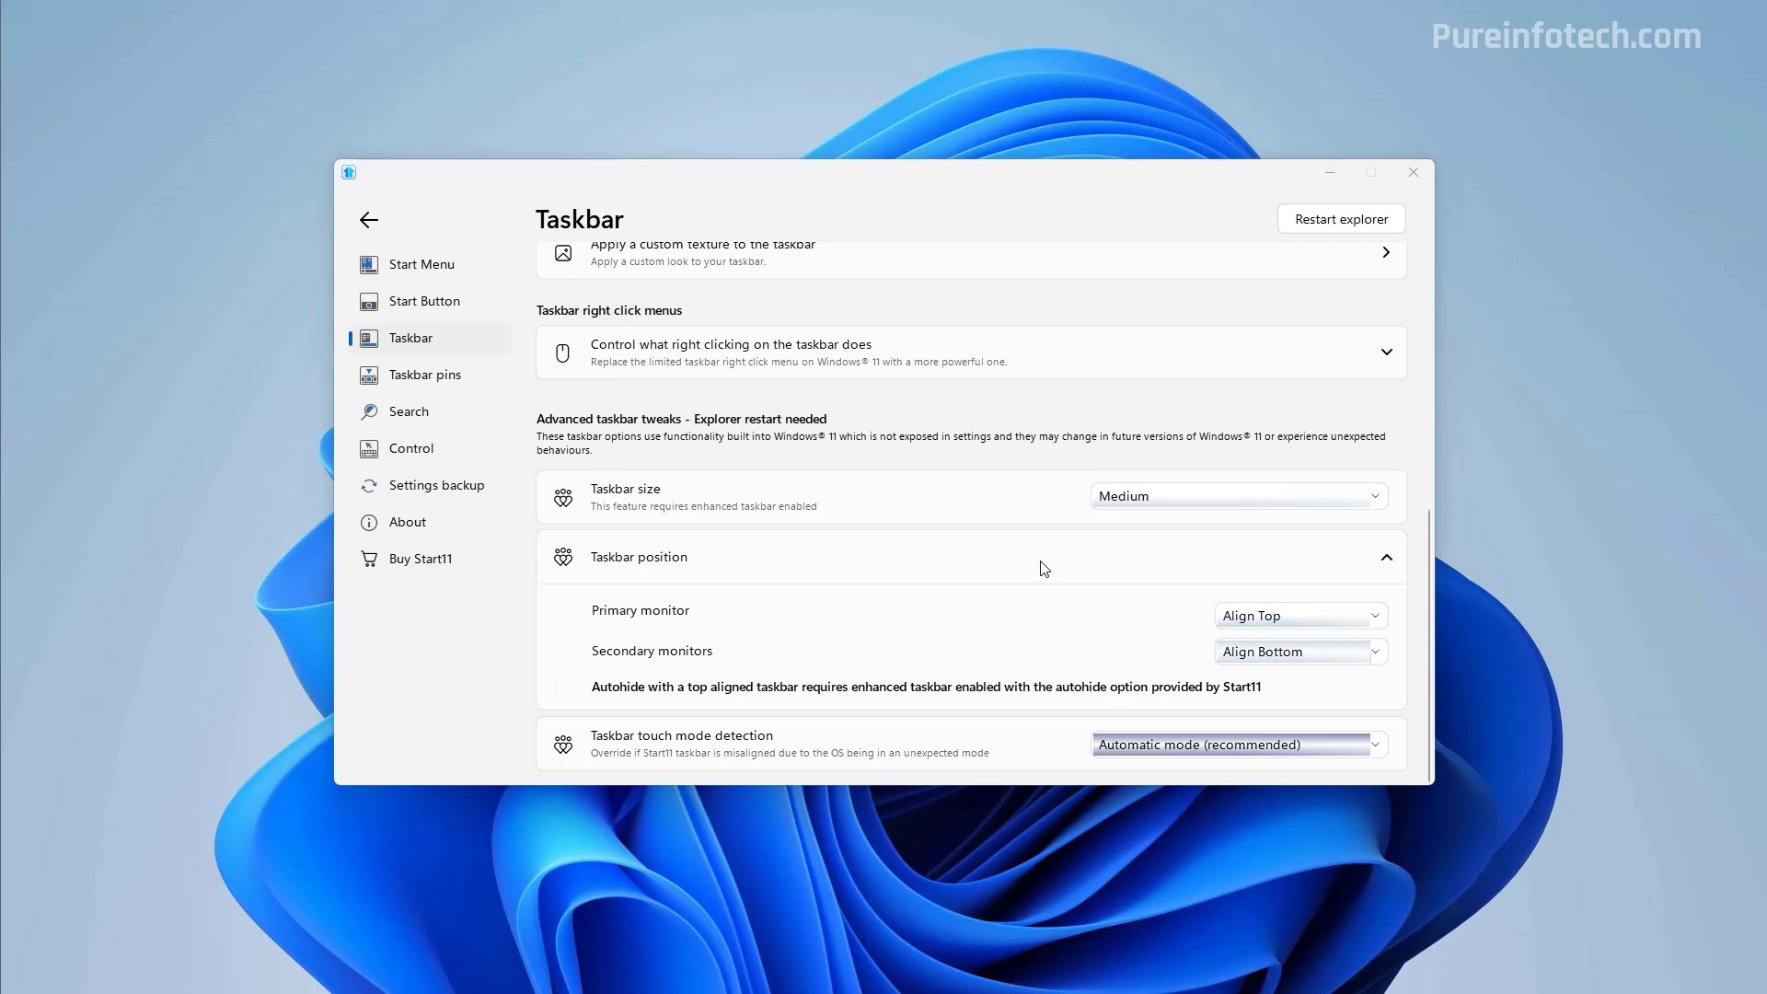
Test the Start menu from the new top taskbar, then return to Start11's taskbar settings.
left_click(1336, 174)
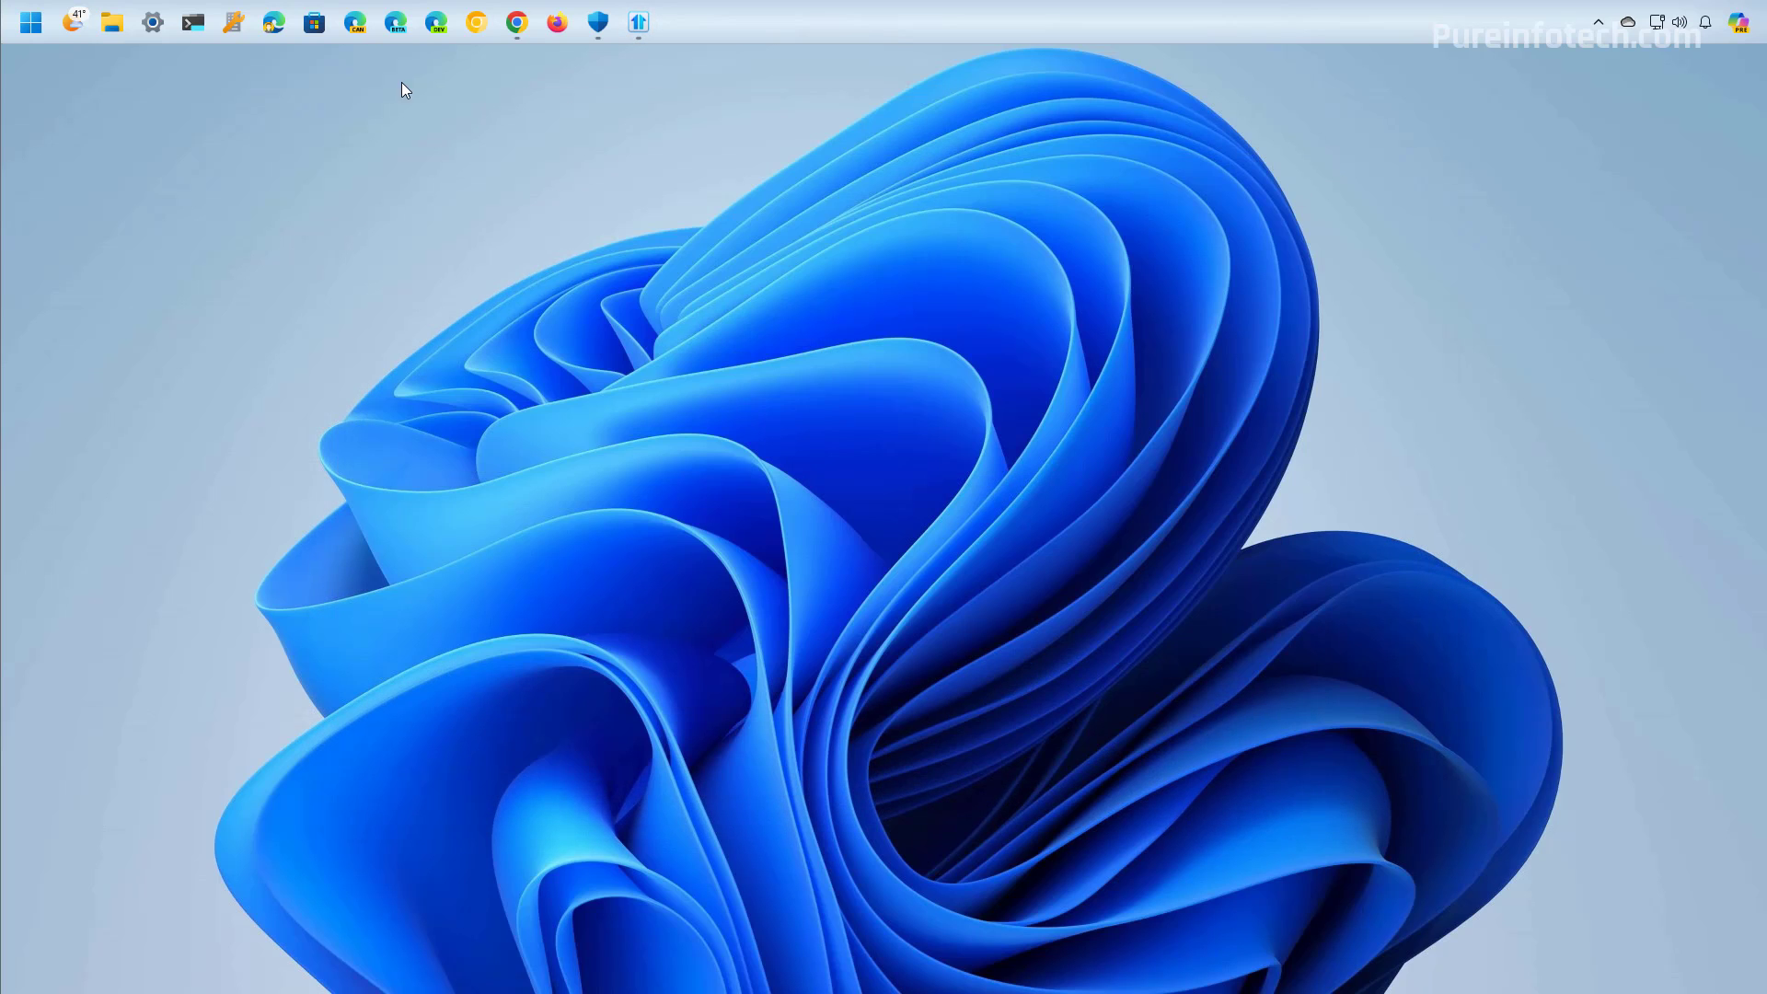
left_click(41, 26)
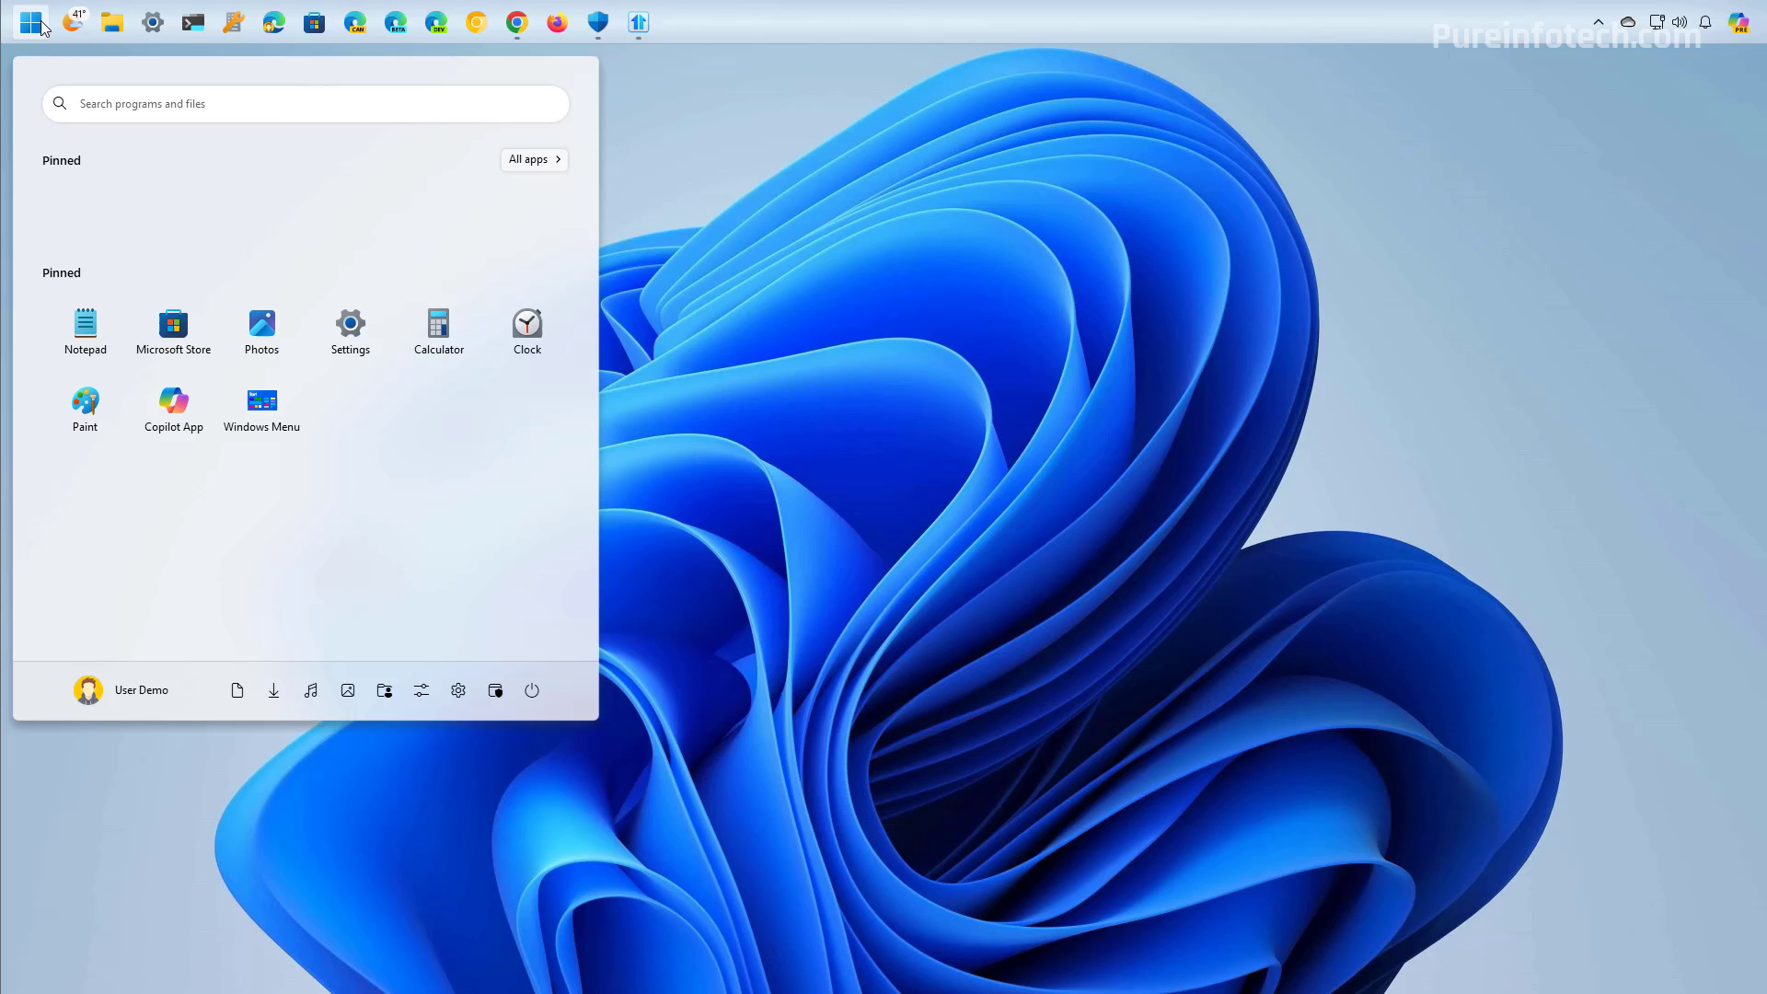
left_click(933, 160)
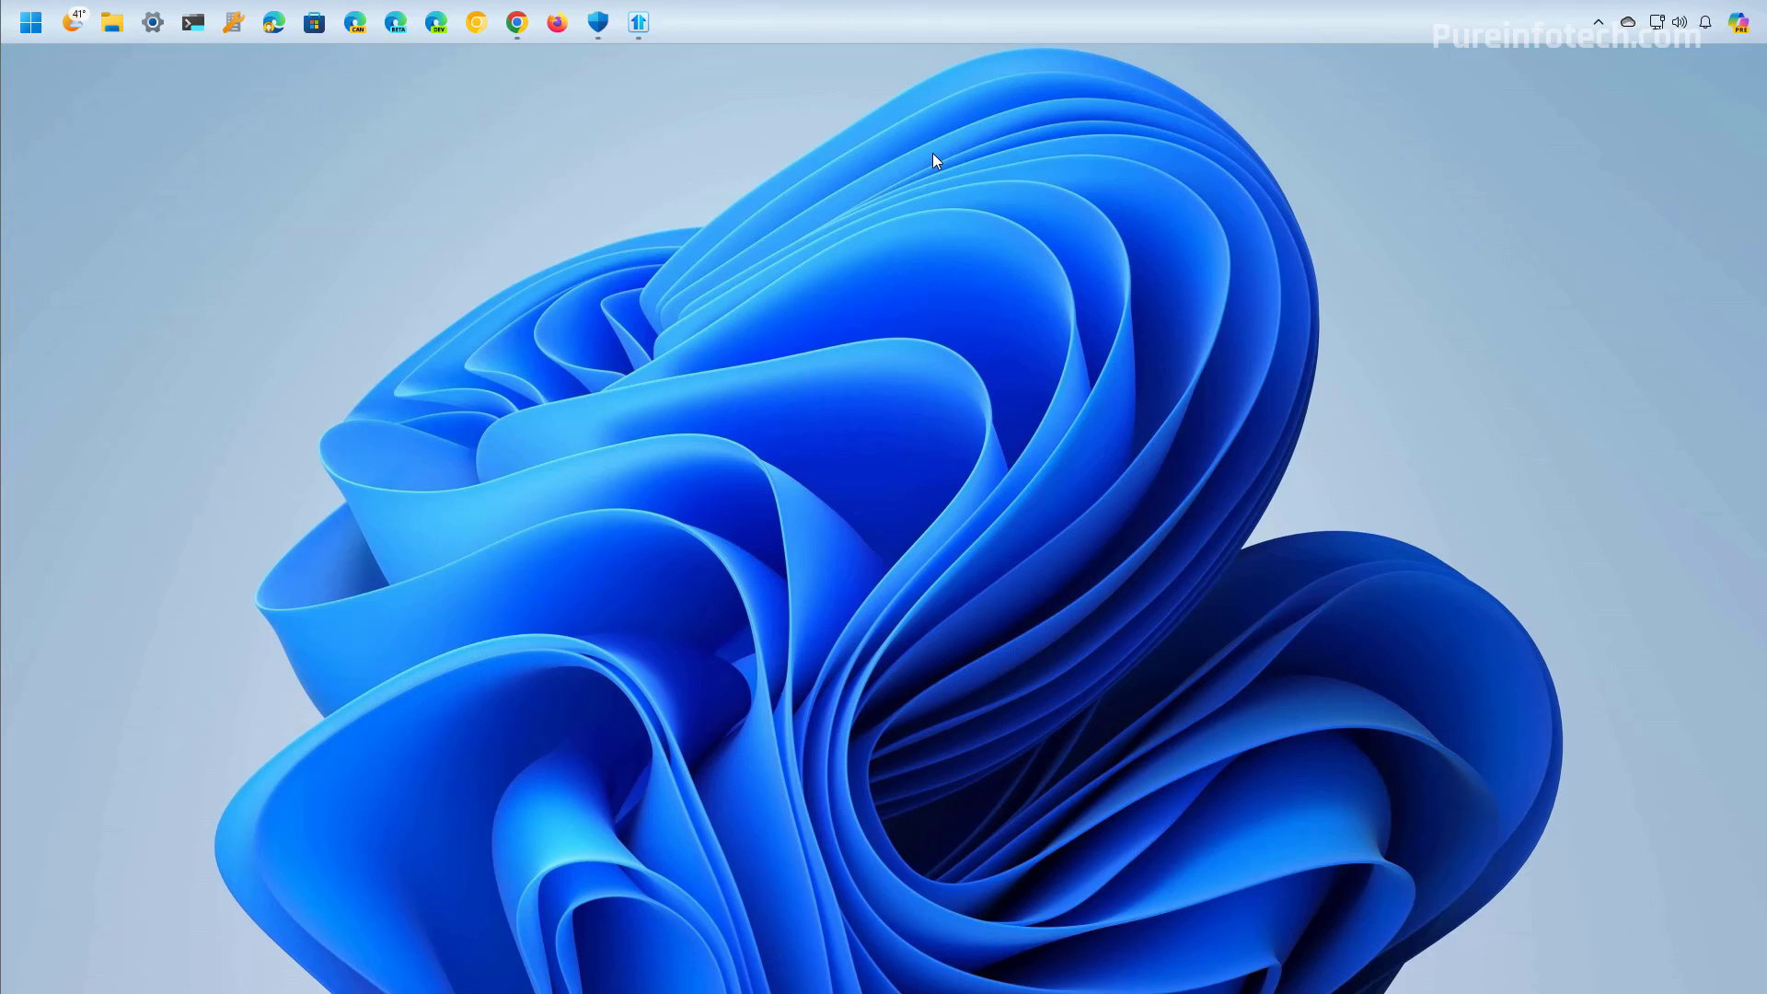
left_click(518, 26)
left_click(522, 30)
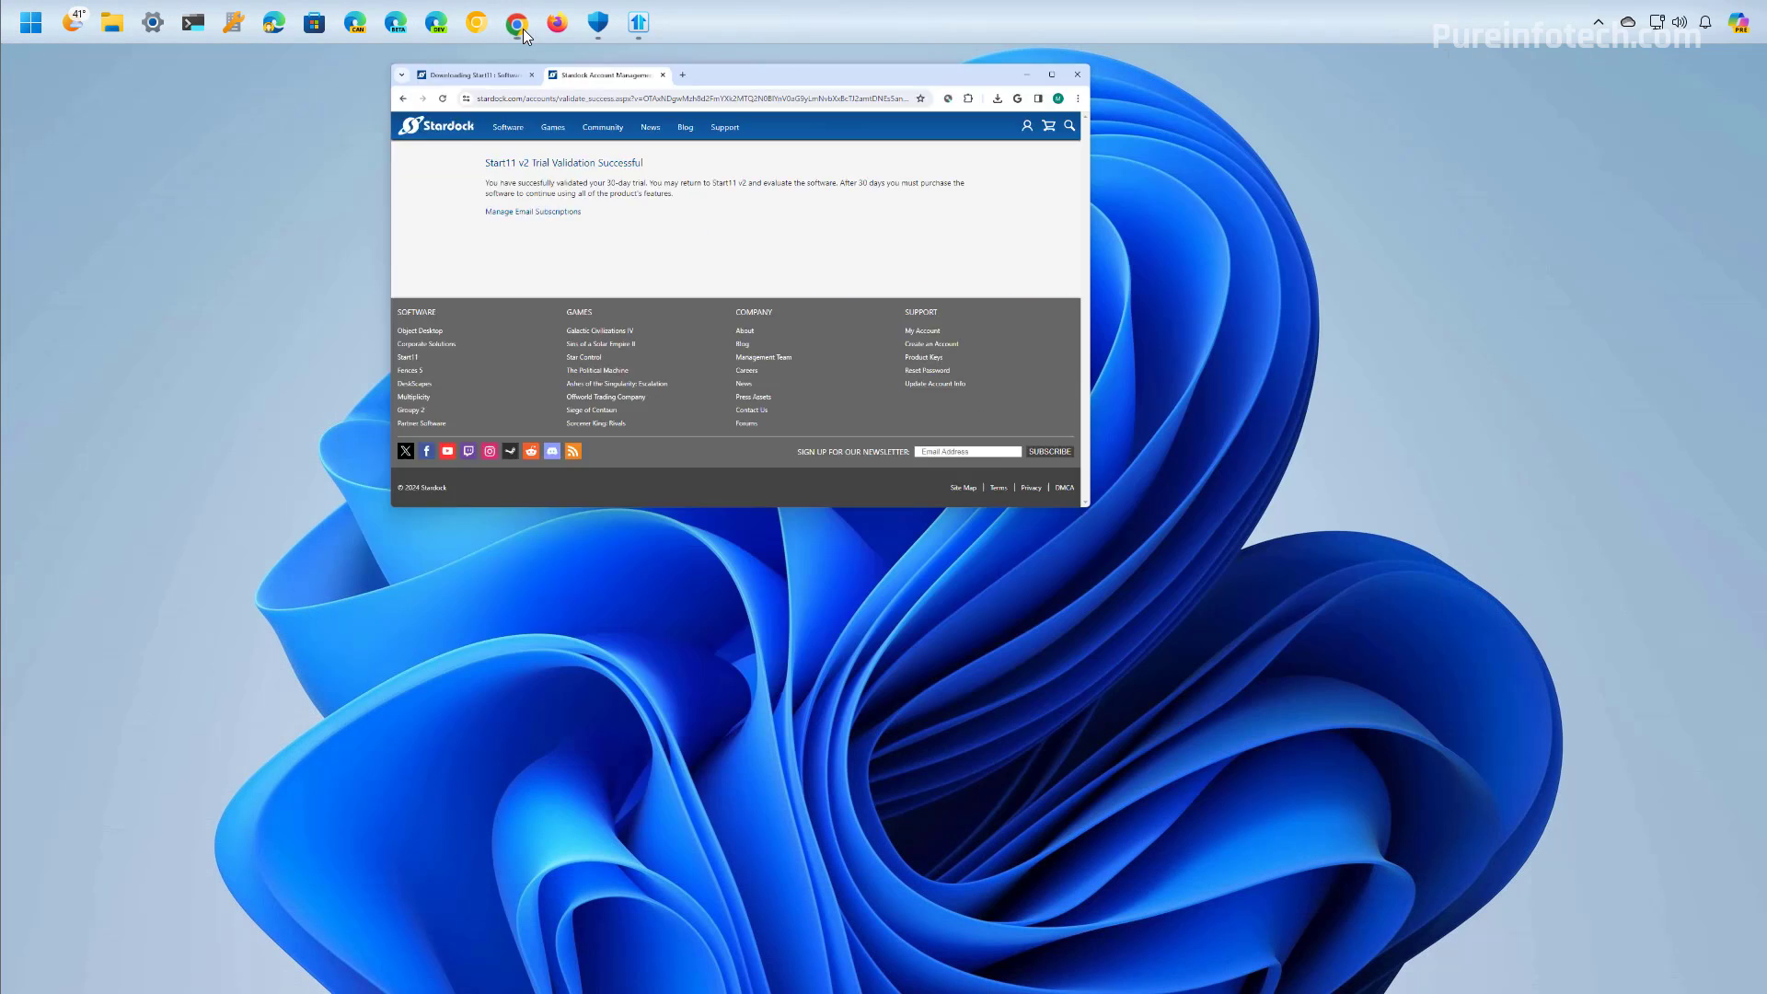
left_click(35, 28)
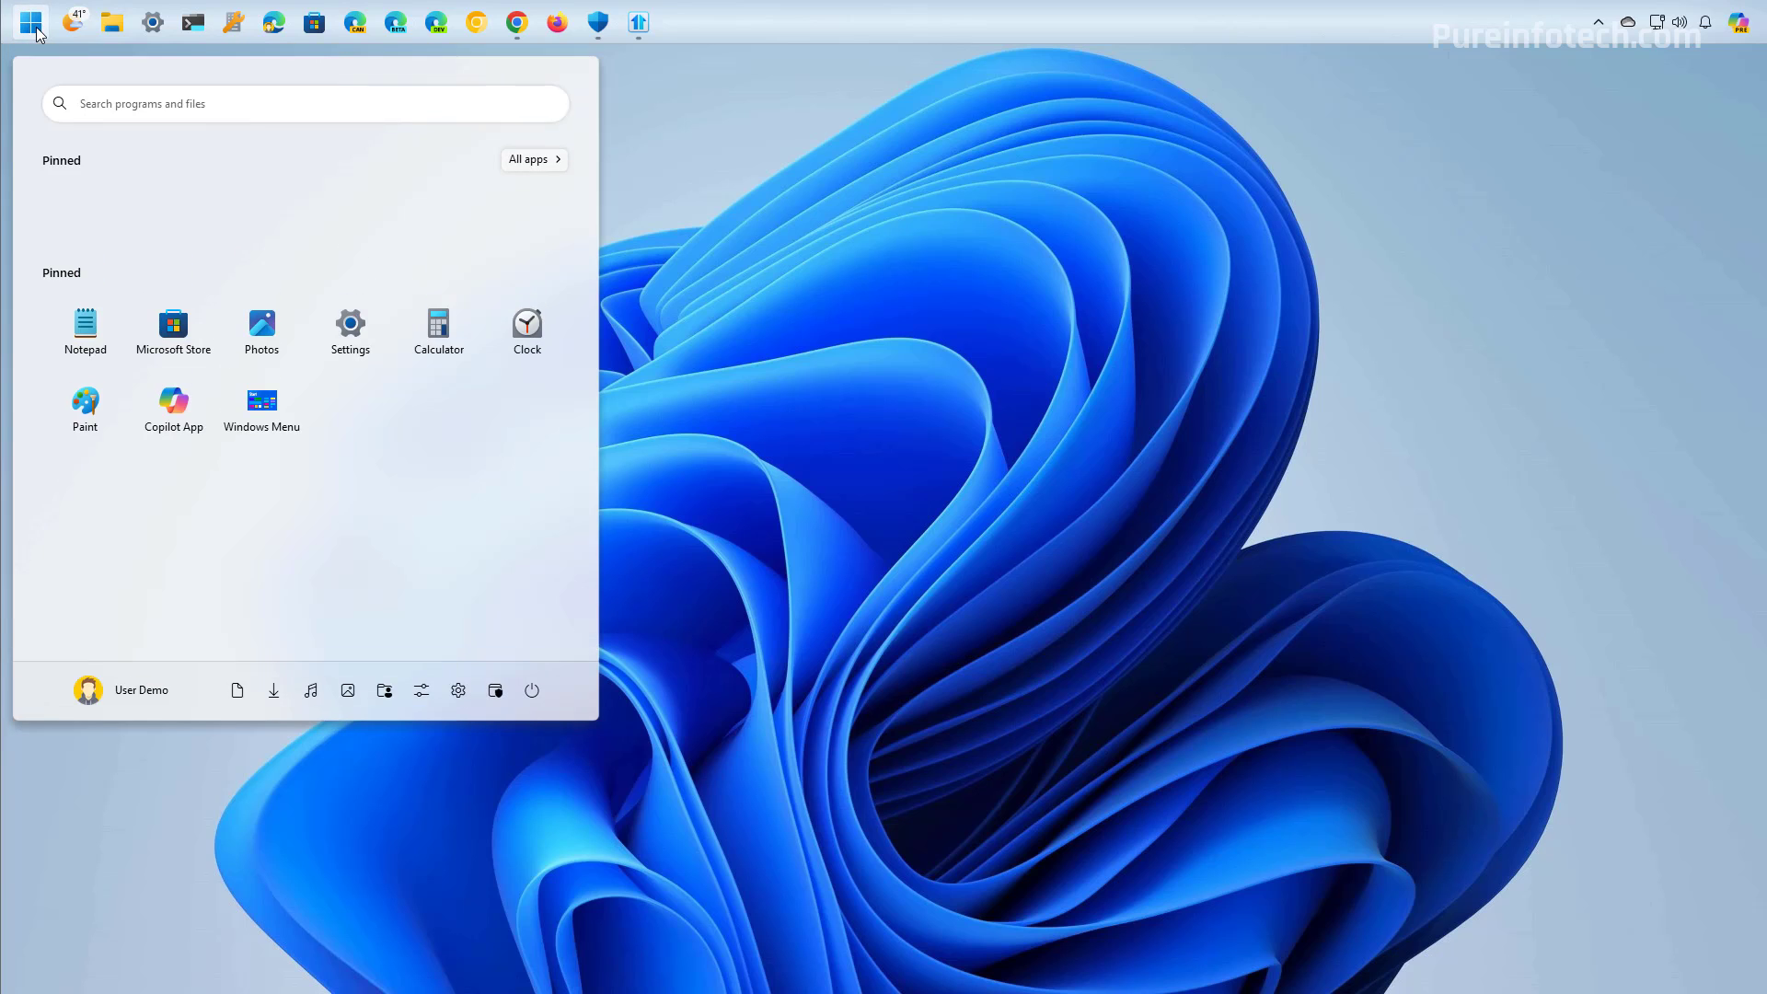
left_click(37, 29)
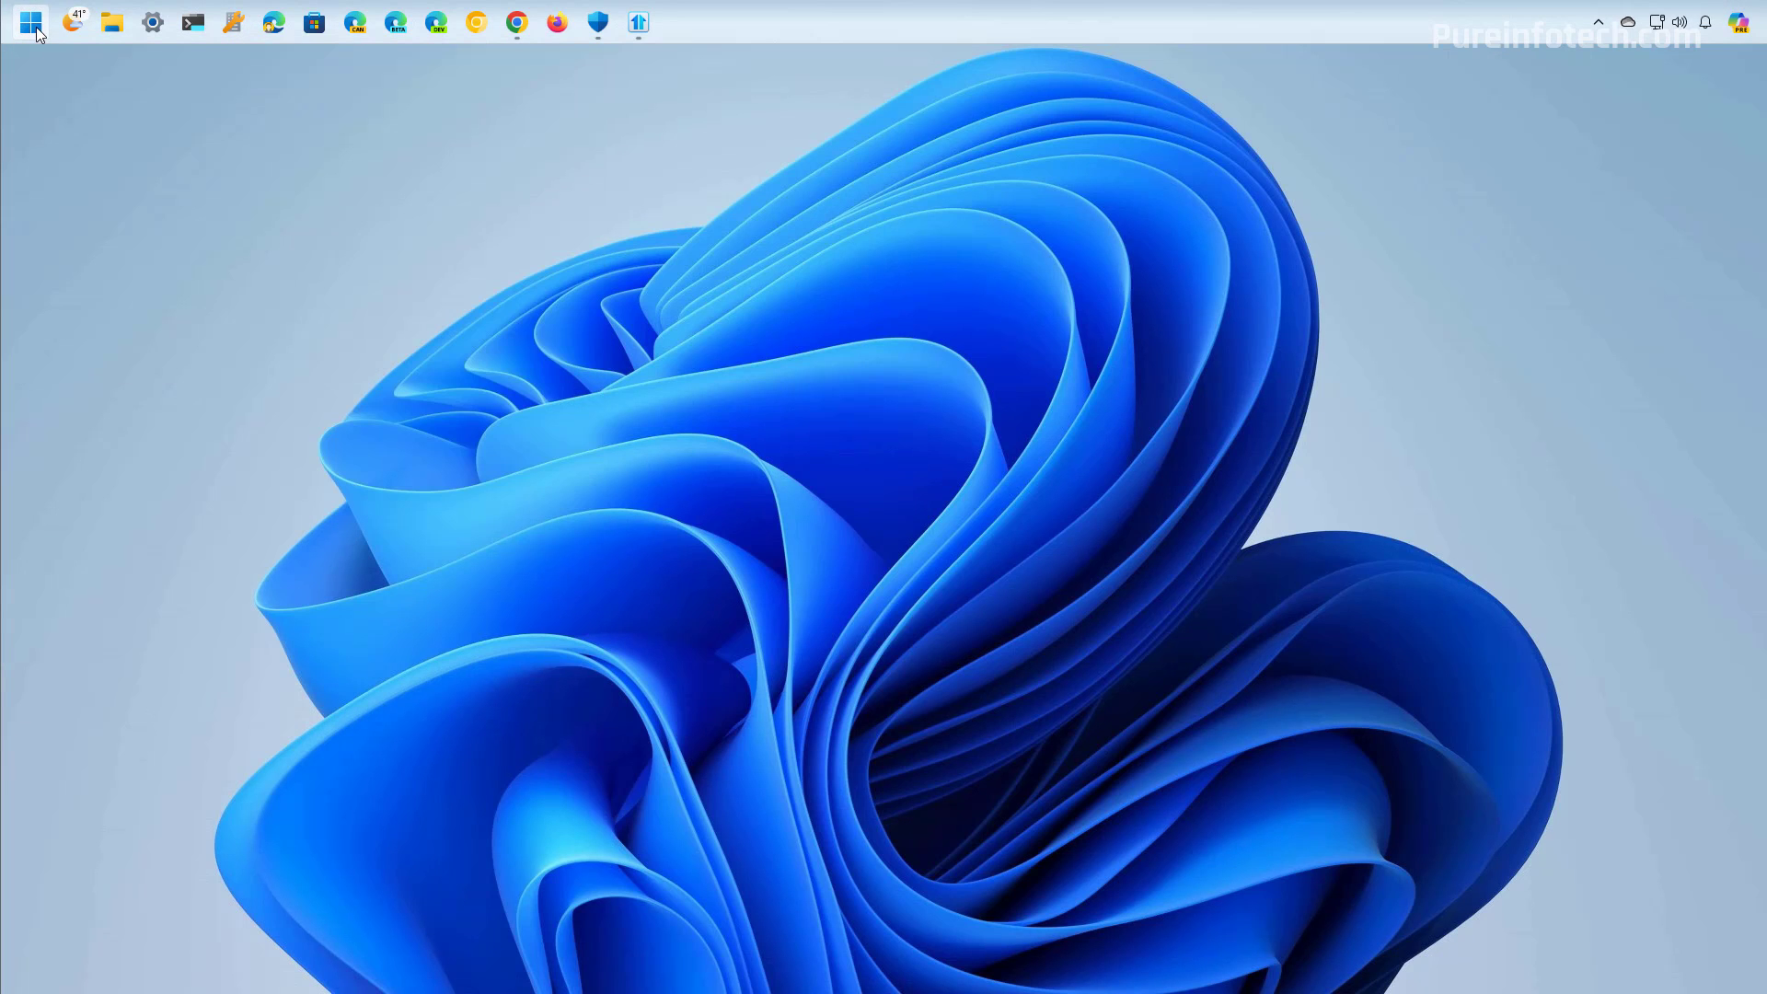
left_click(644, 28)
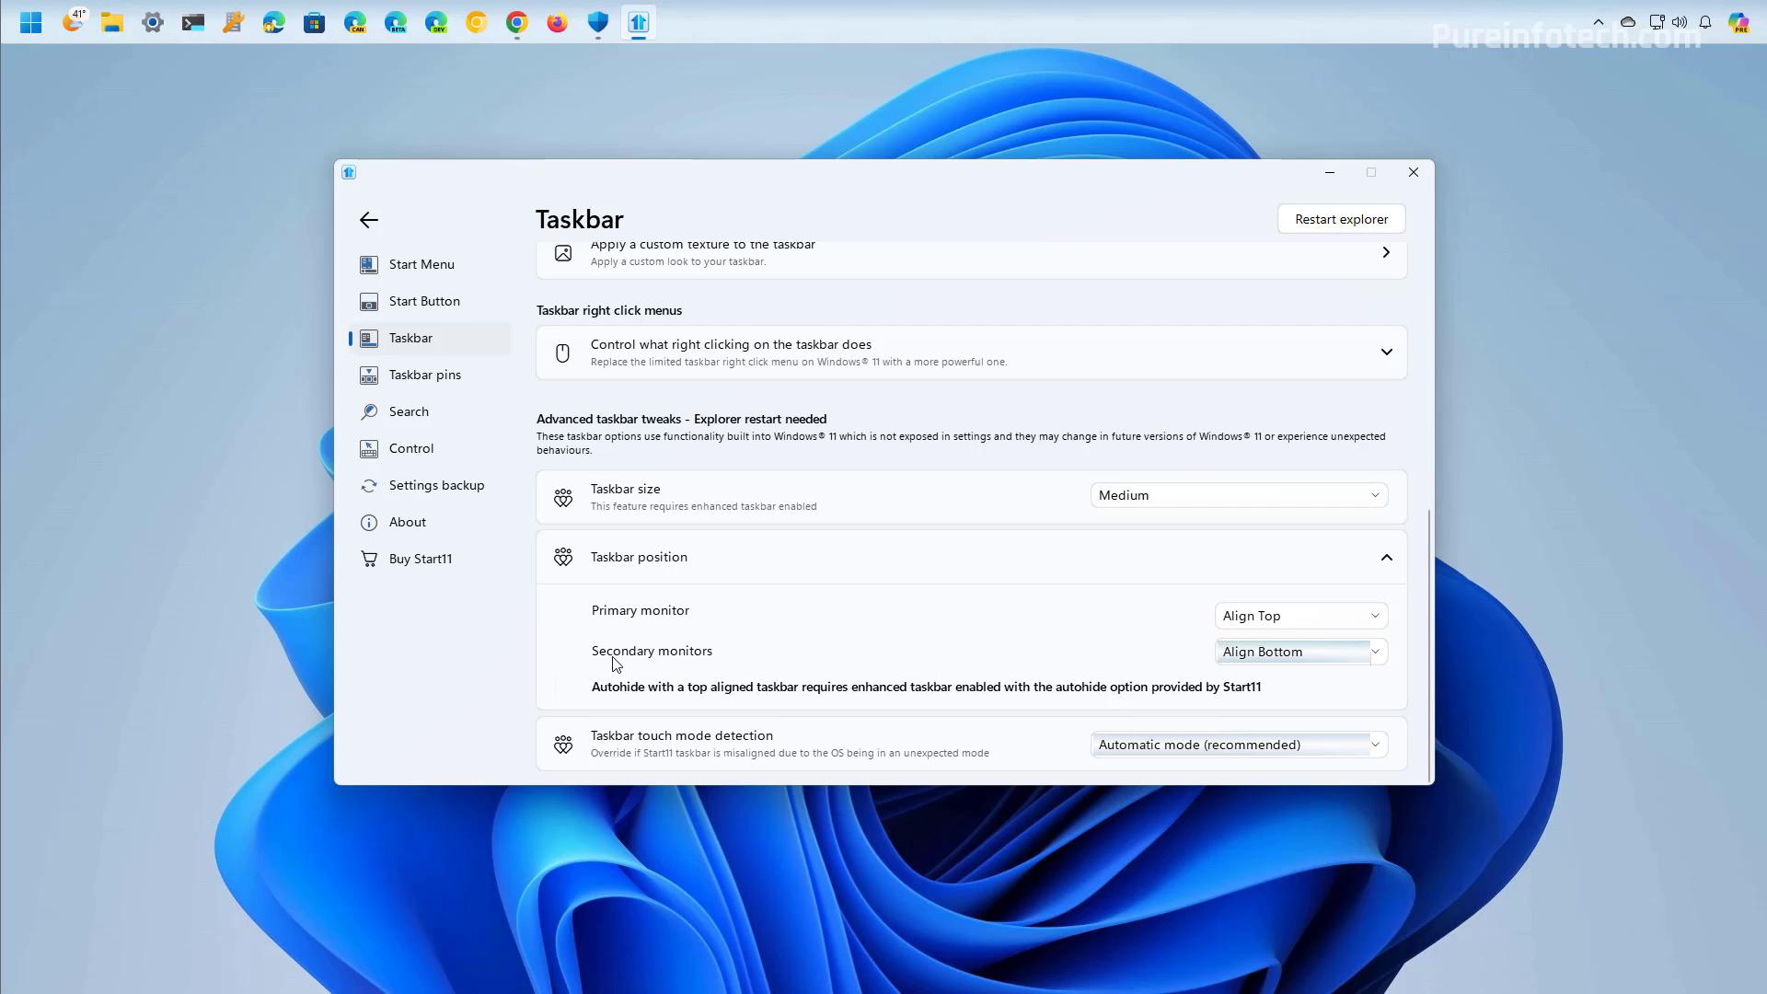
Leave secondary monitors at Align Bottom and go to the ExplorerPatcher releases page in the browser.
left_click(1292, 659)
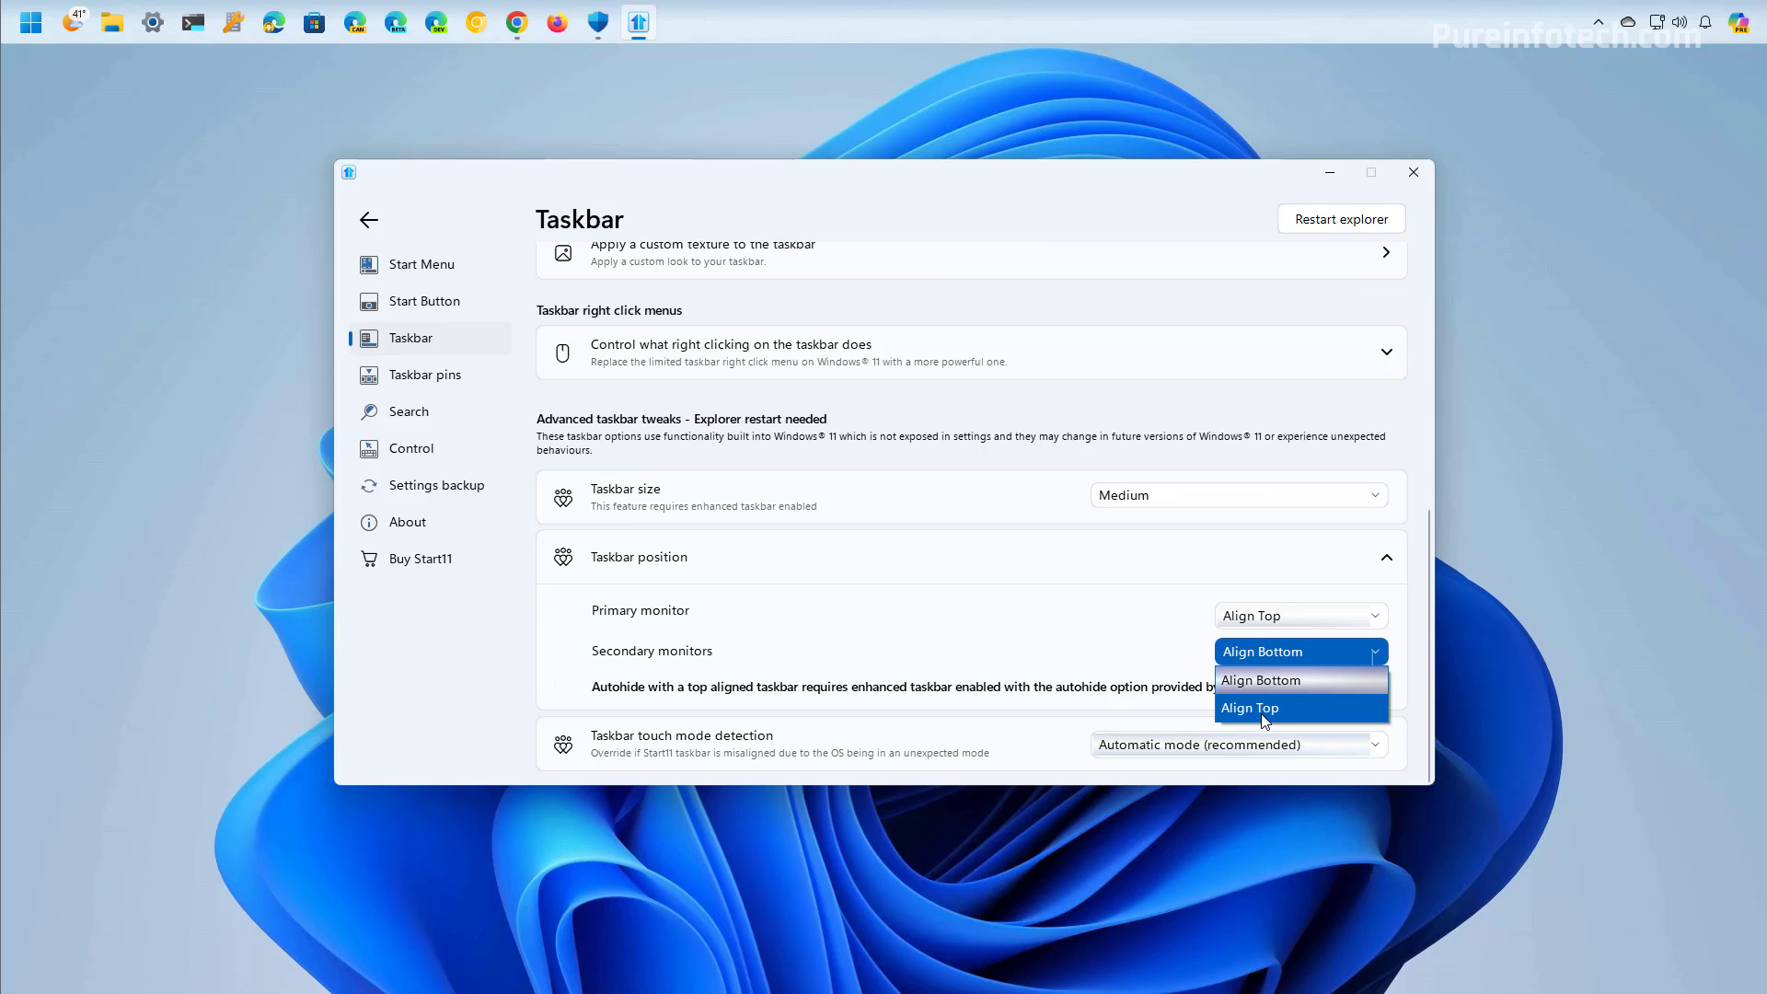
left_click(865, 650)
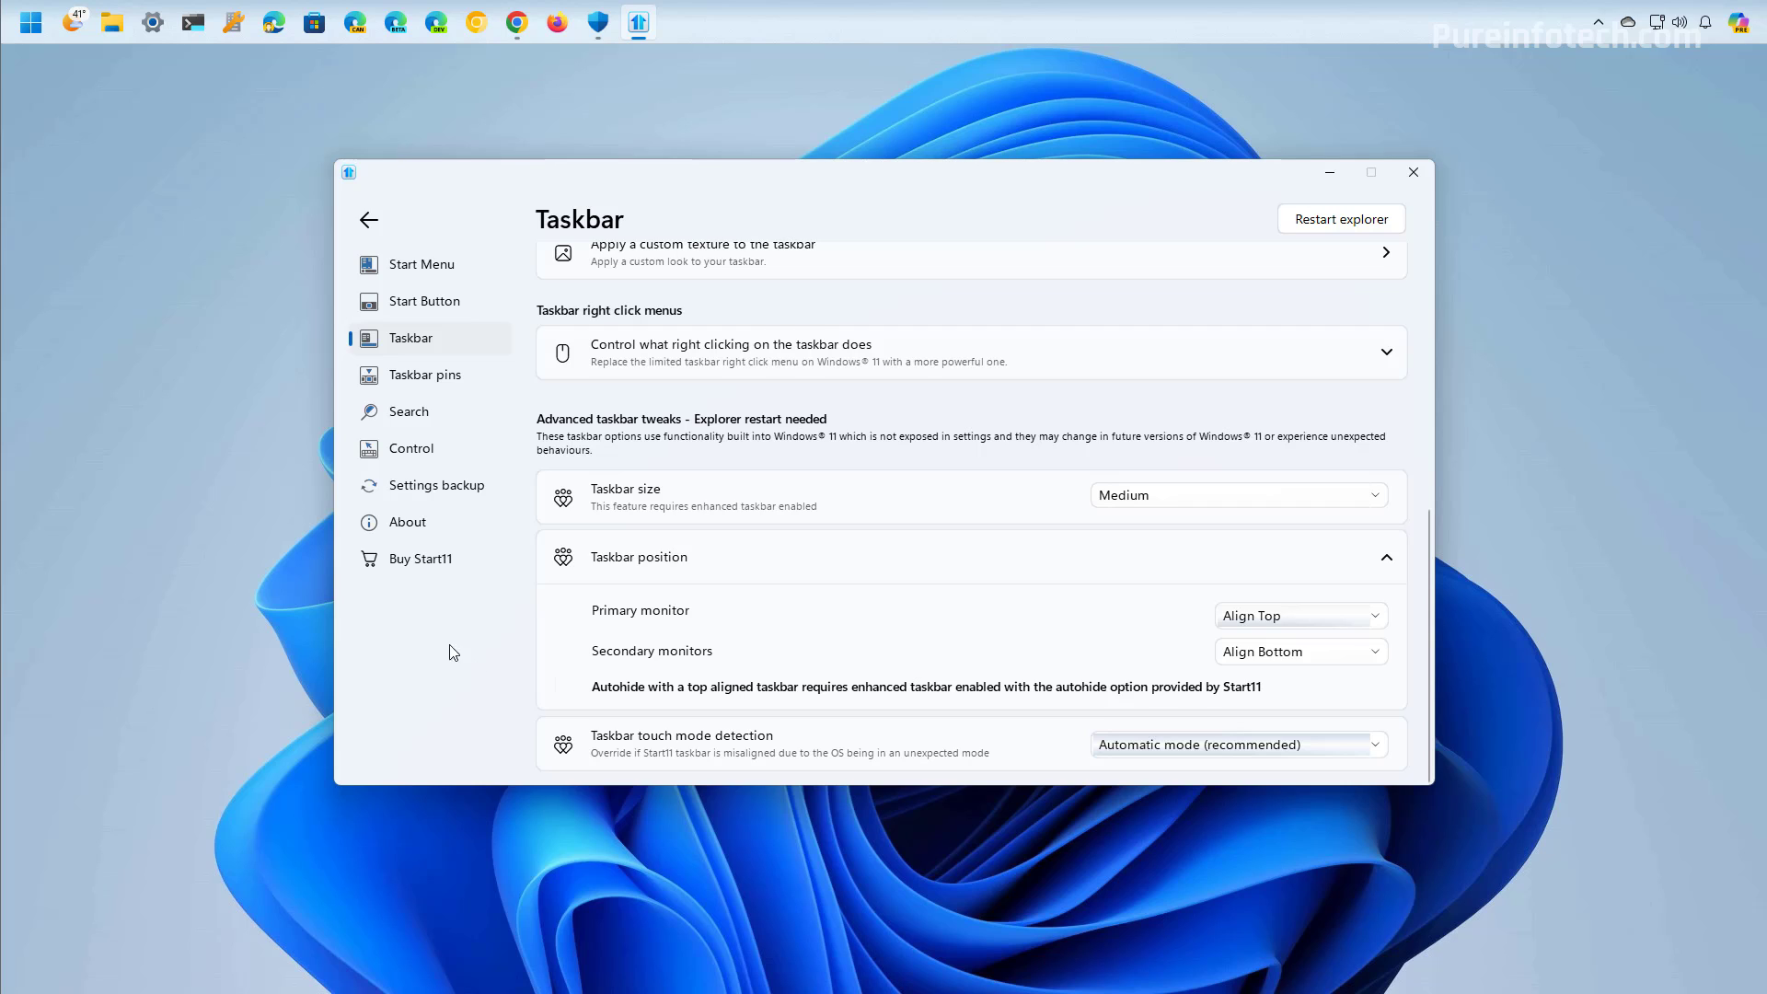
left_click(517, 22)
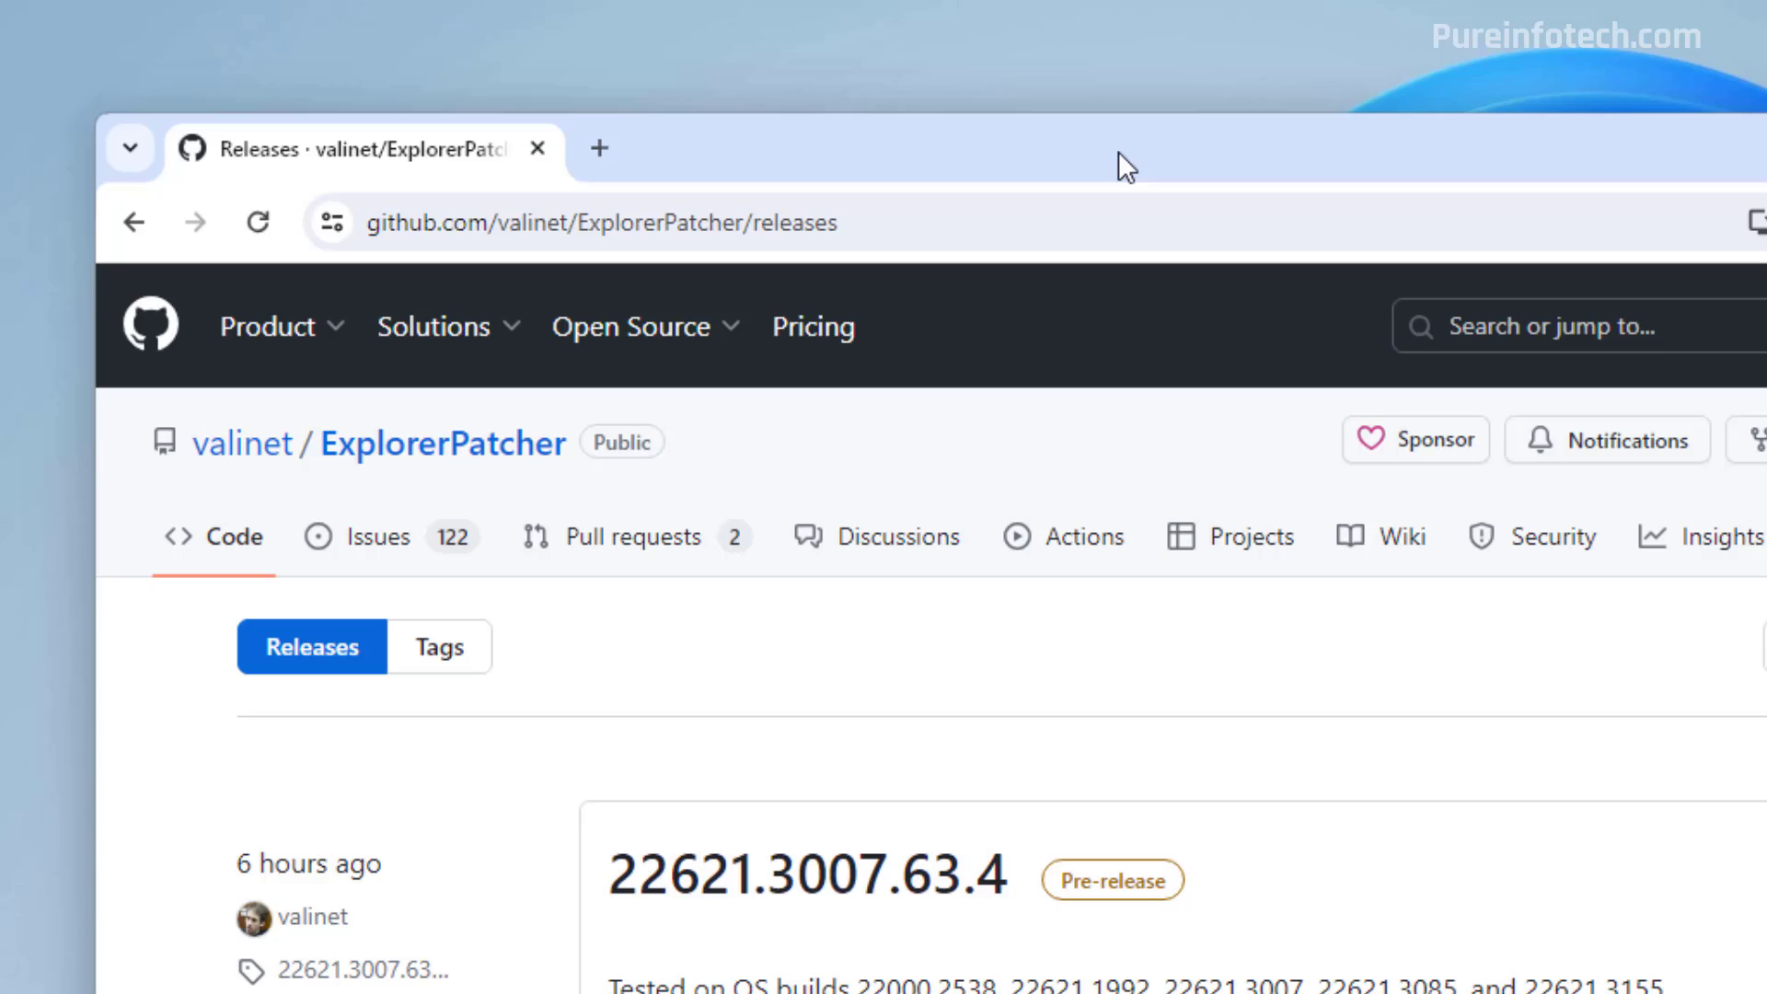
Download ep_setup.exe from the Assets of the latest ExplorerPatcher release.
scroll(1125, 659, "down", 10)
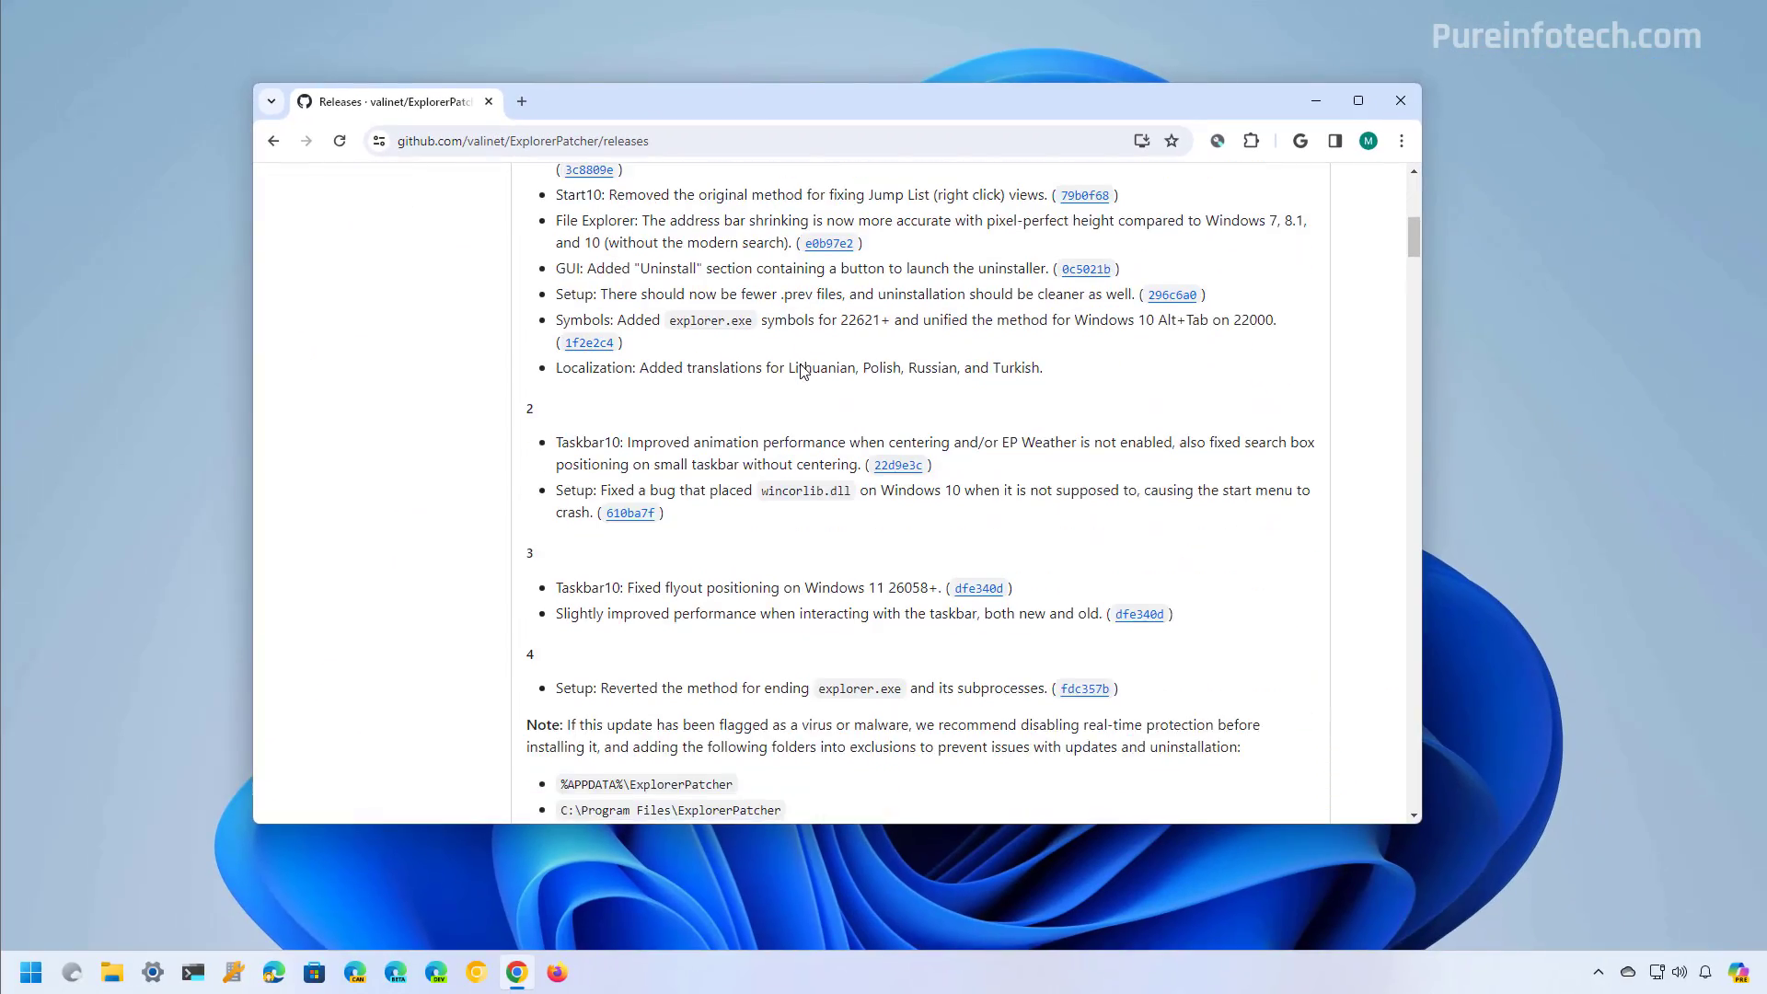
scroll(801, 365, "down", 5)
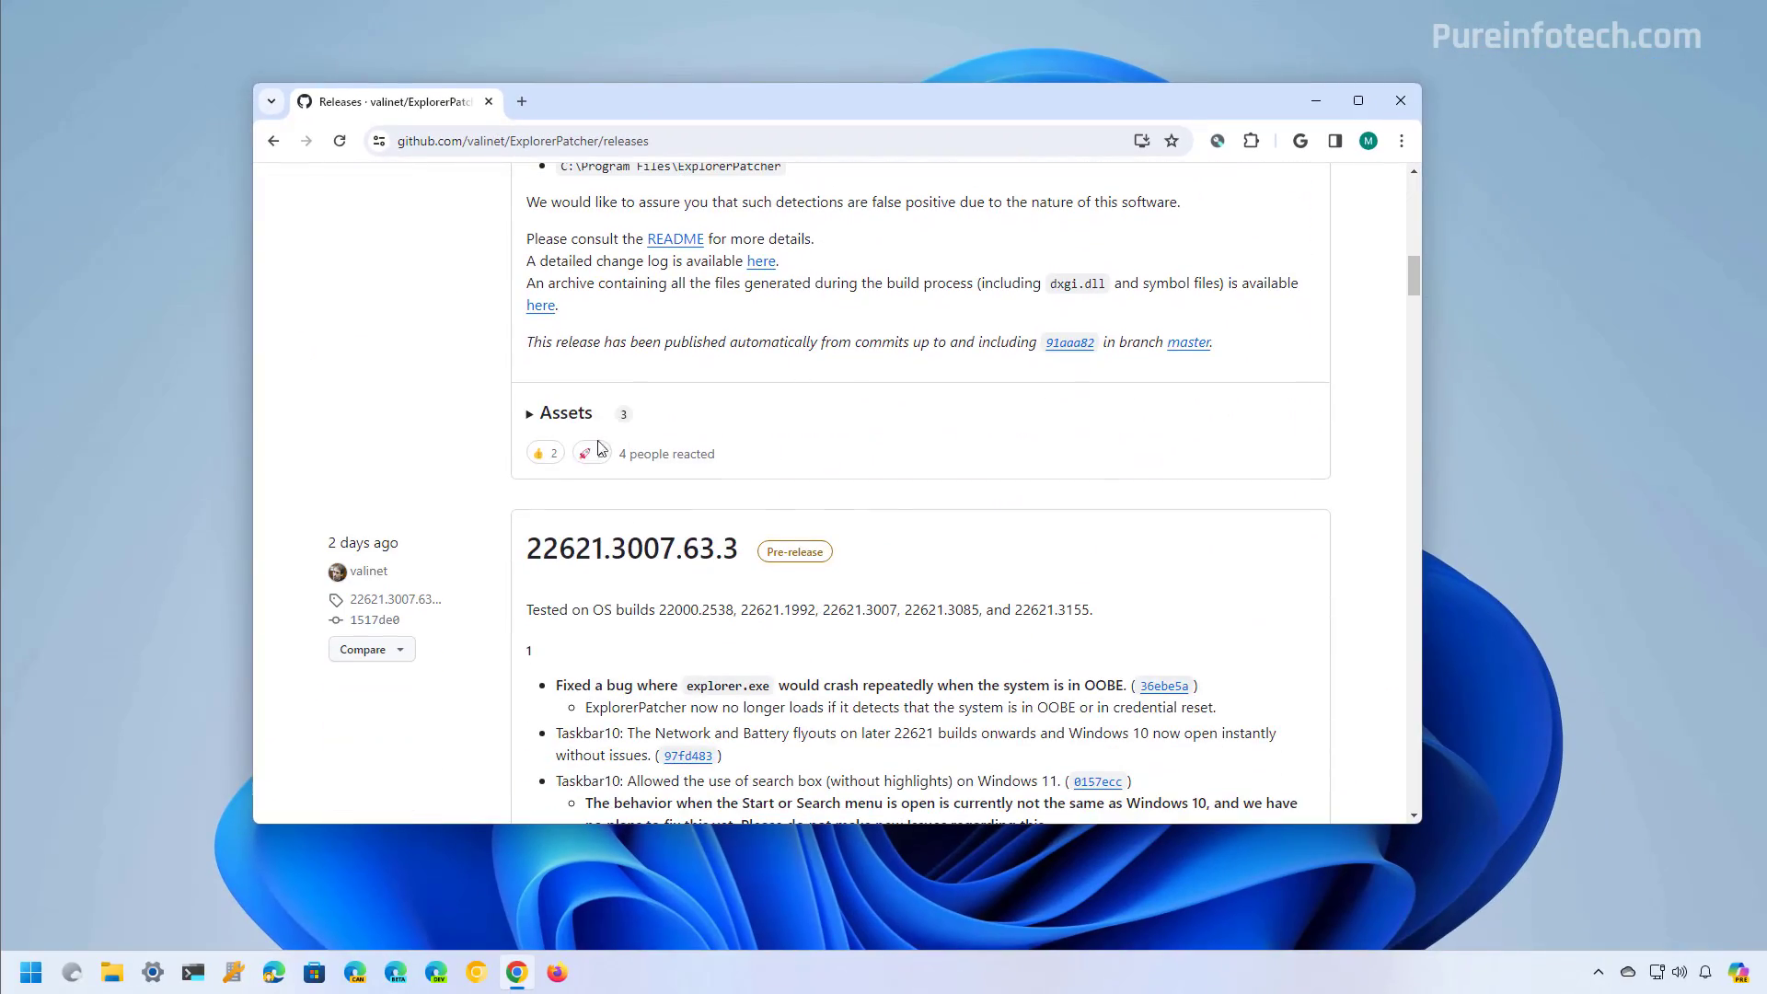
left_click(534, 414)
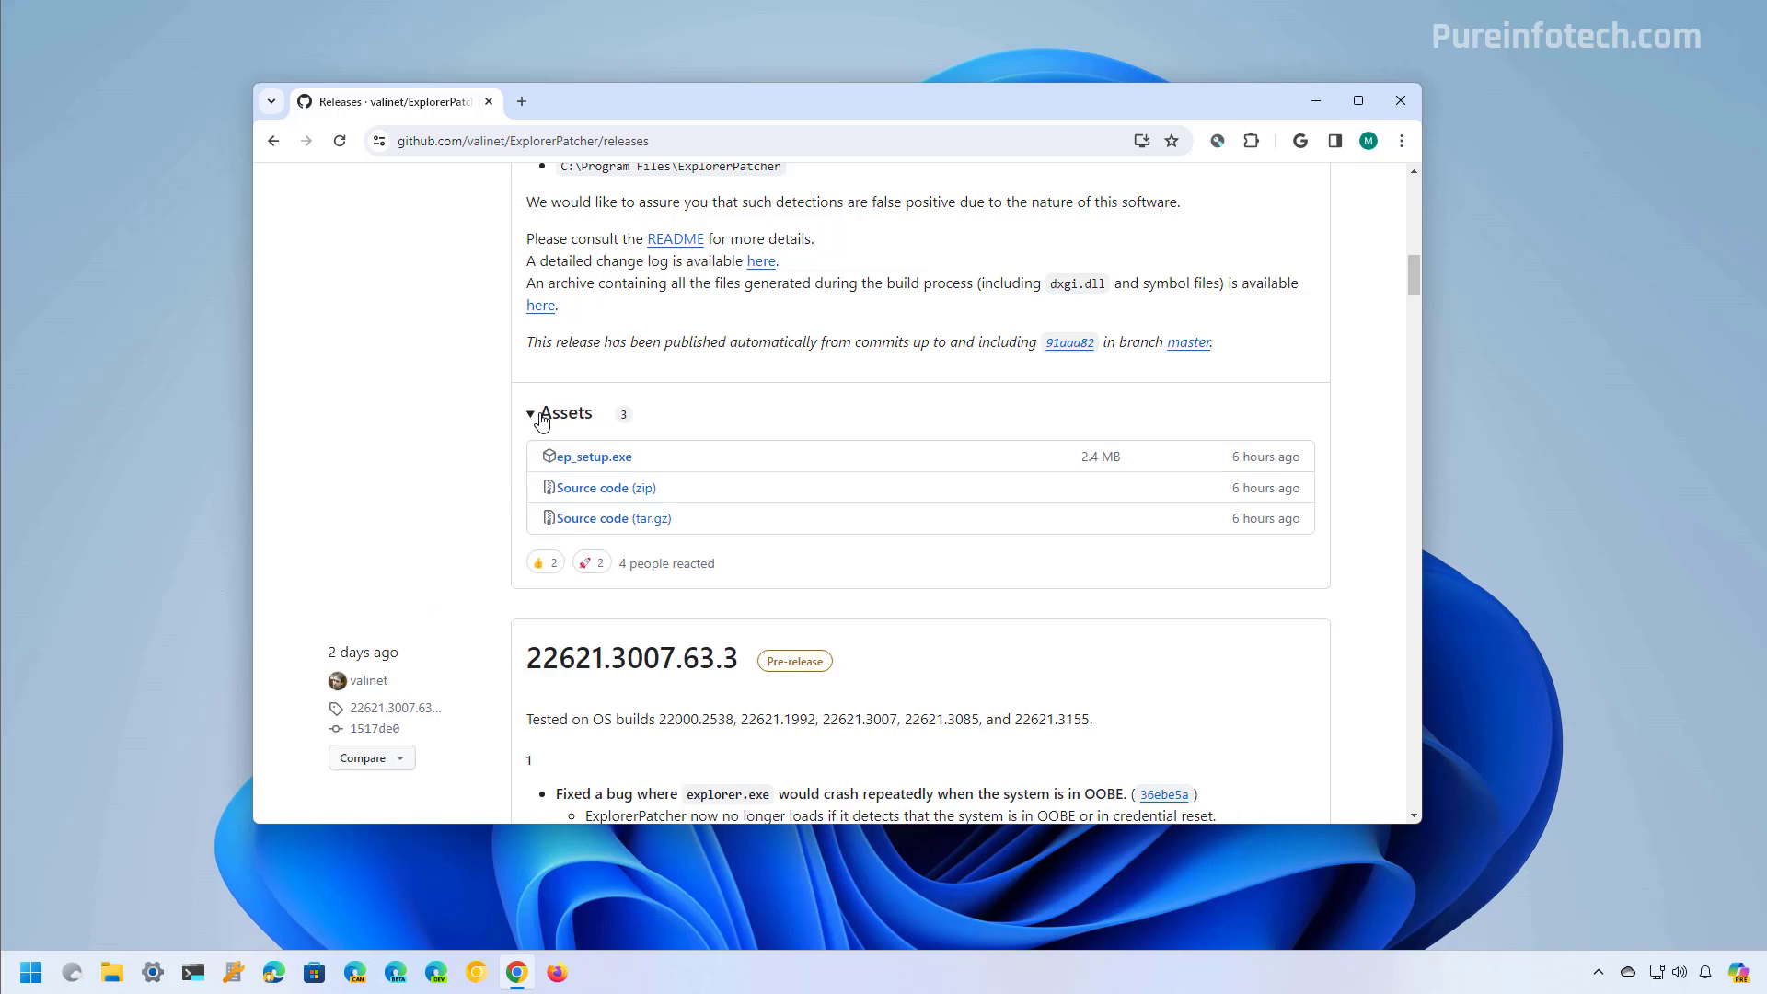
left_click(614, 465)
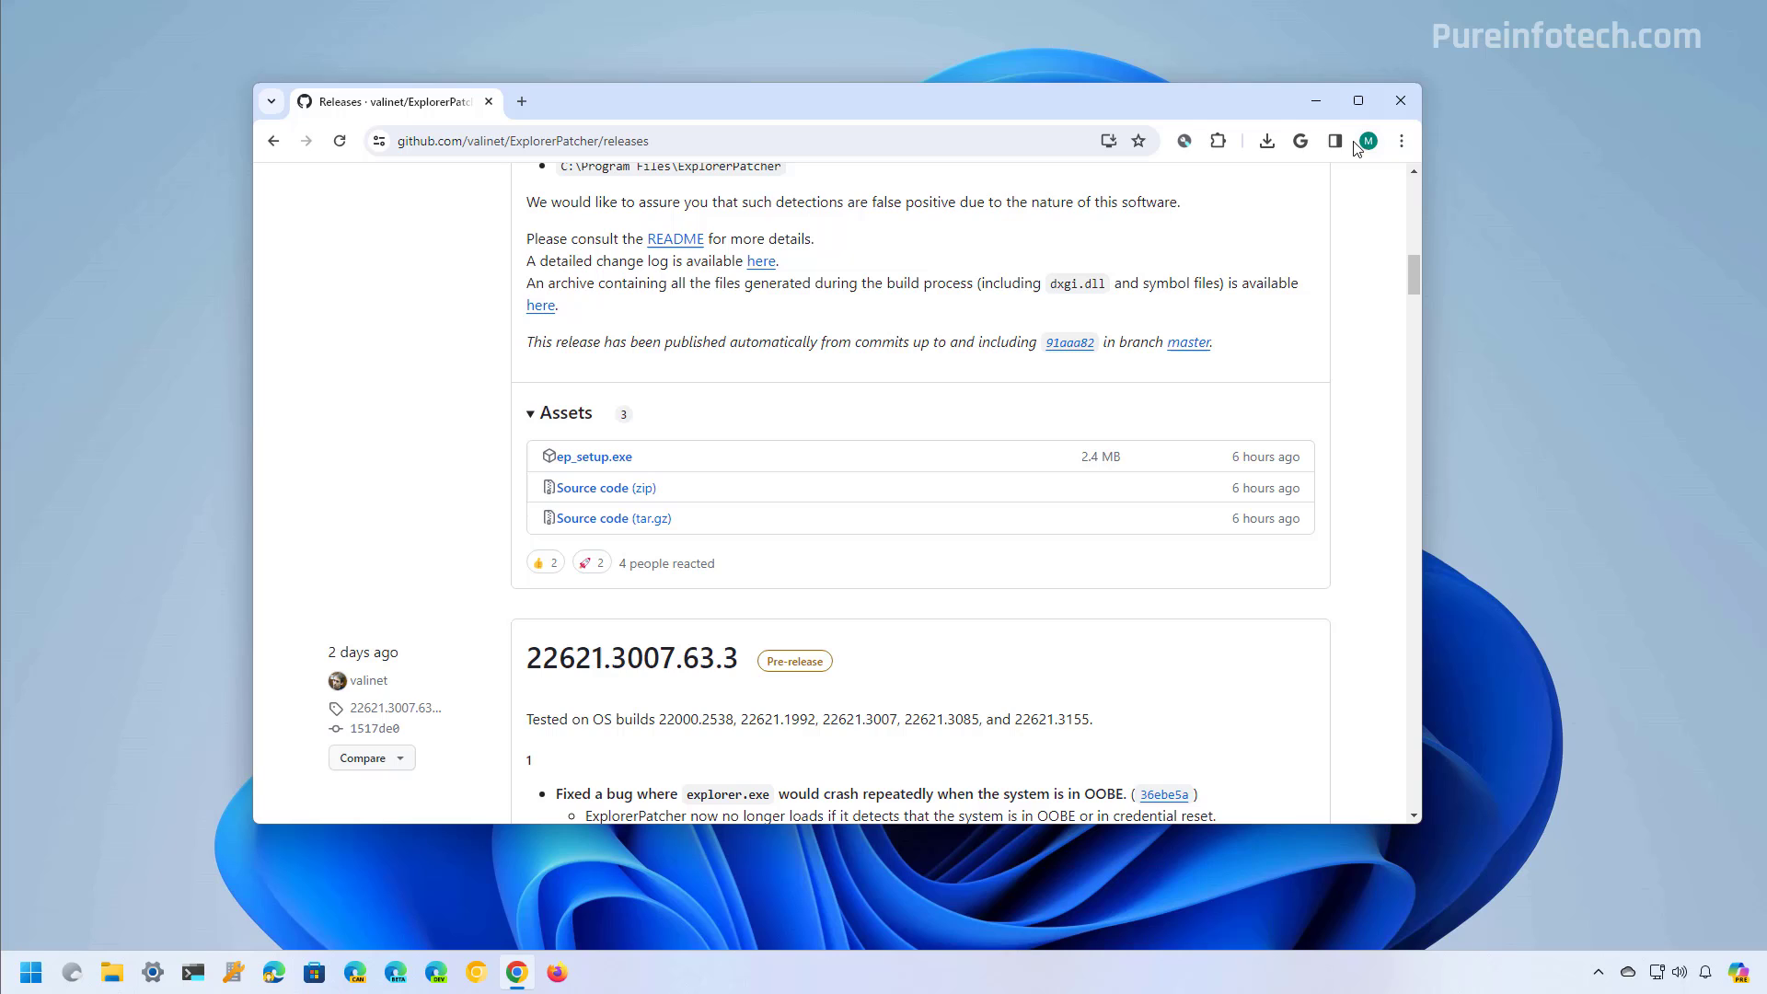
Keep the ep_setup (1).exe download flagged as suspicious and minimize Chrome.
left_click(1266, 140)
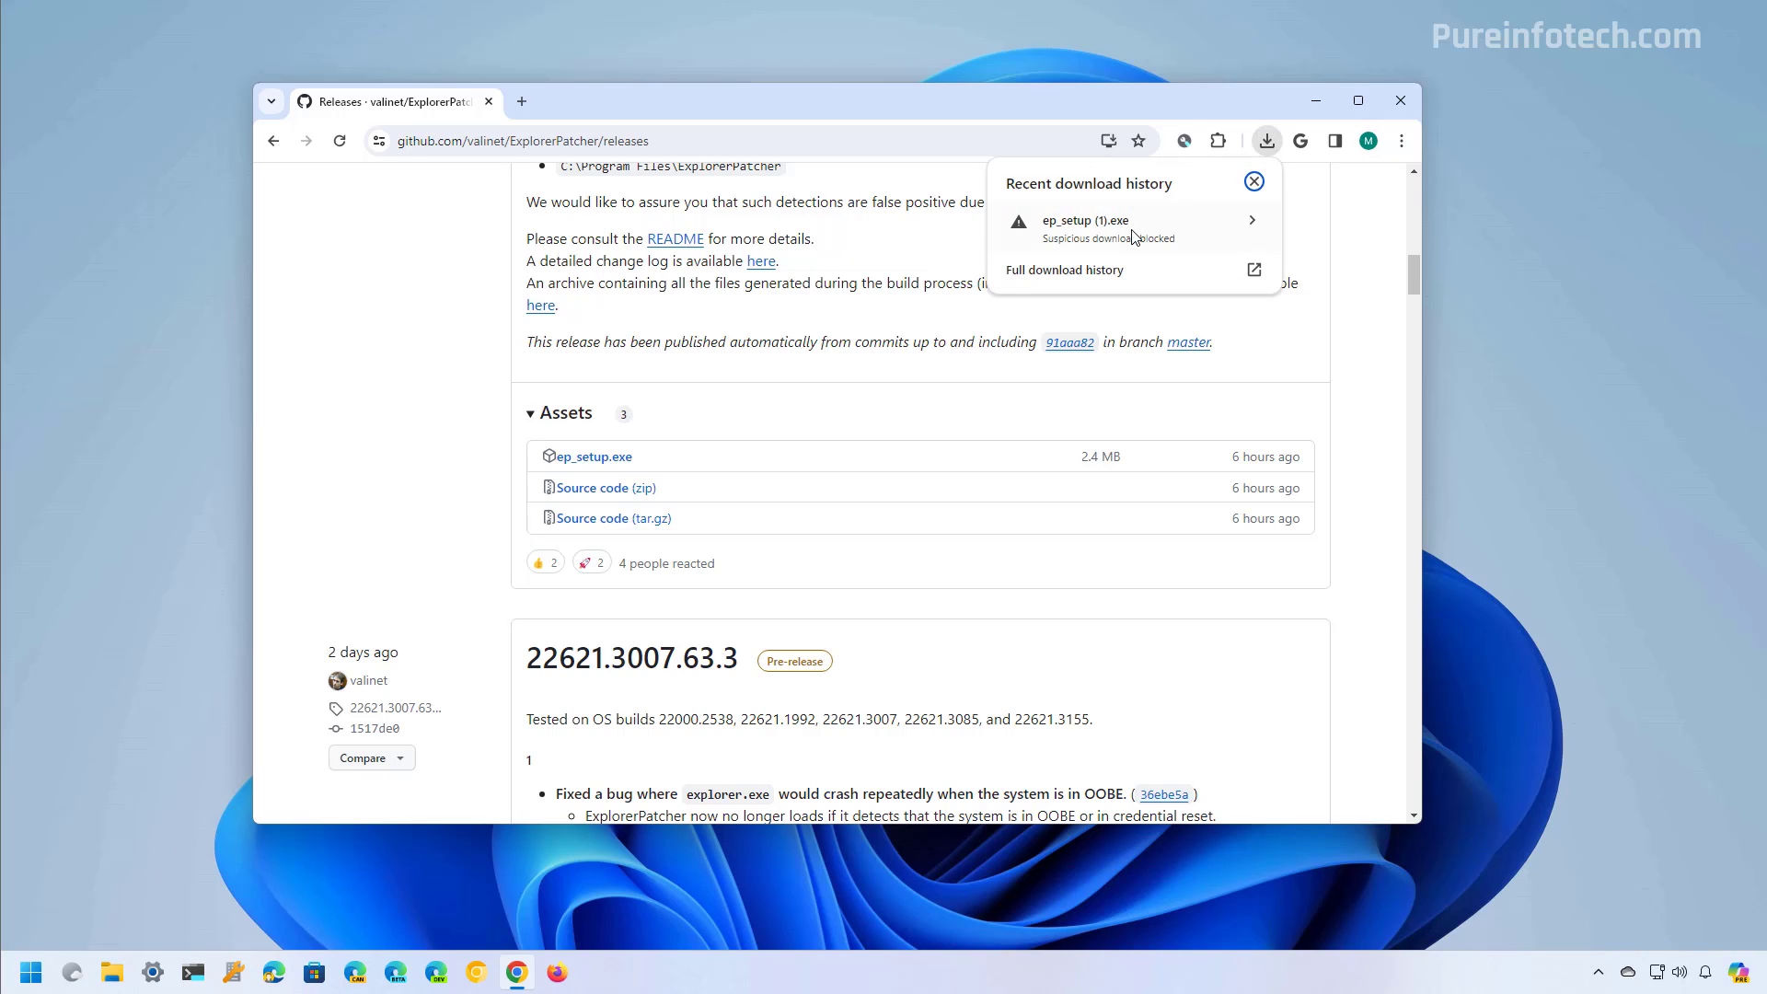
left_click(1203, 230)
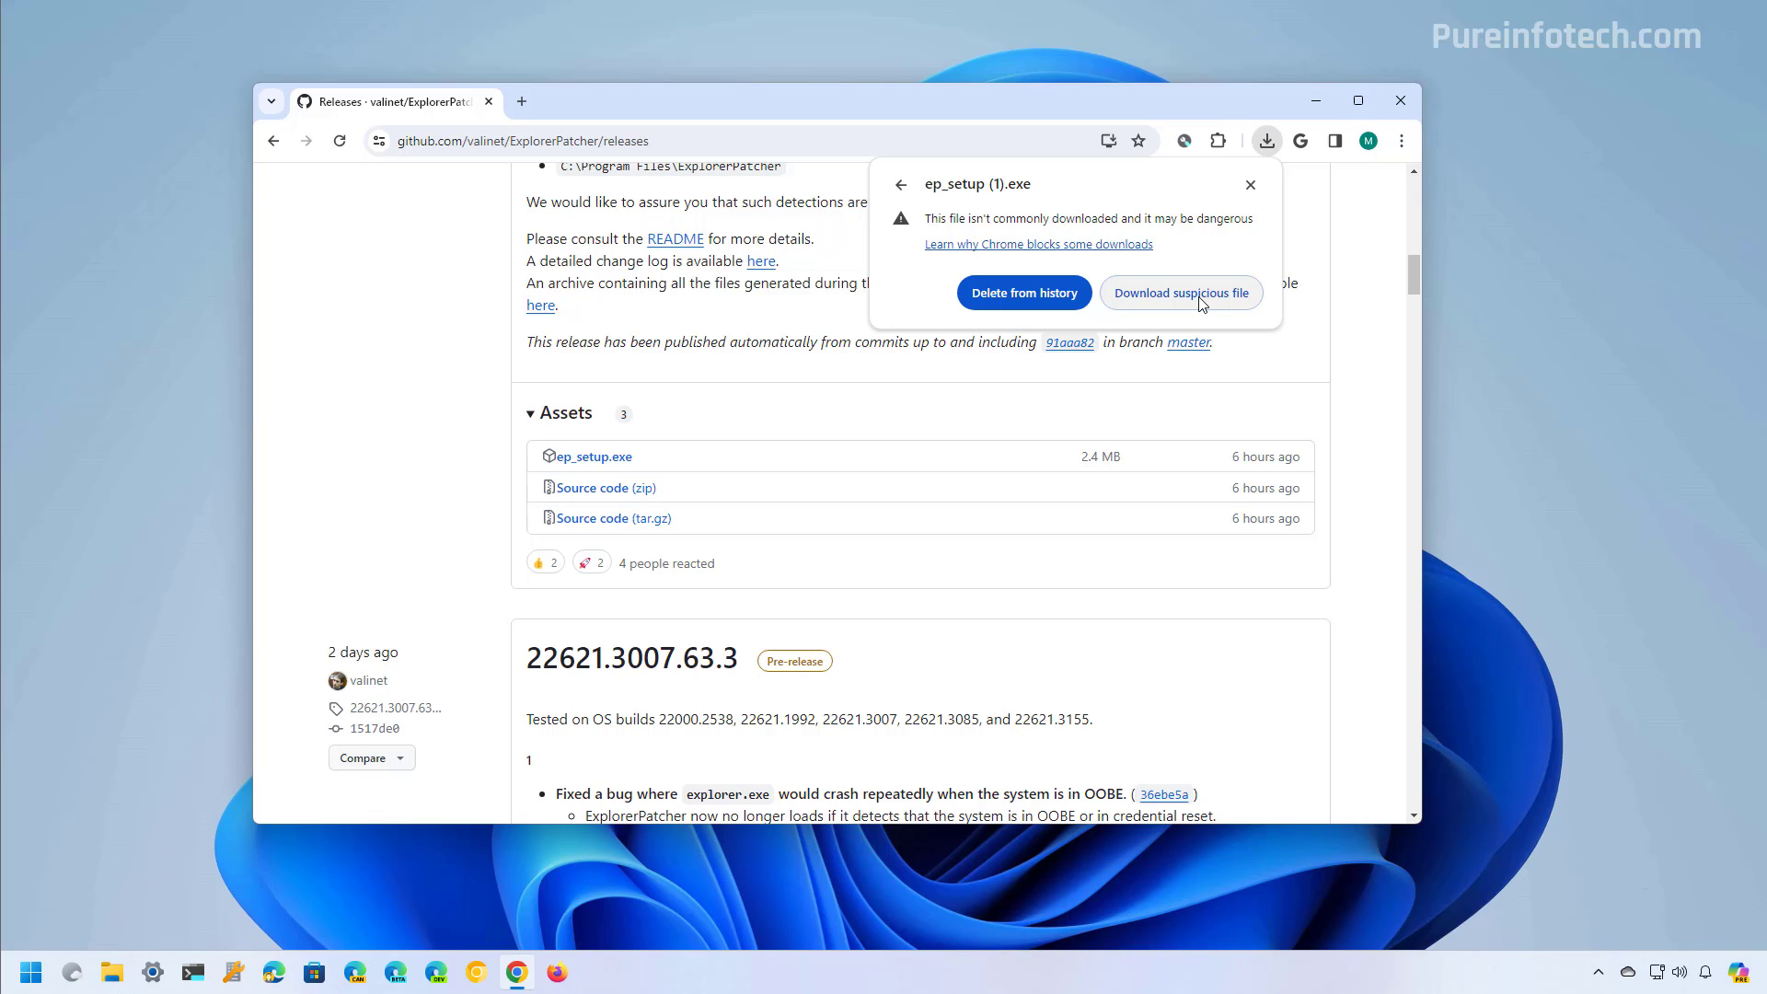
left_click(1201, 297)
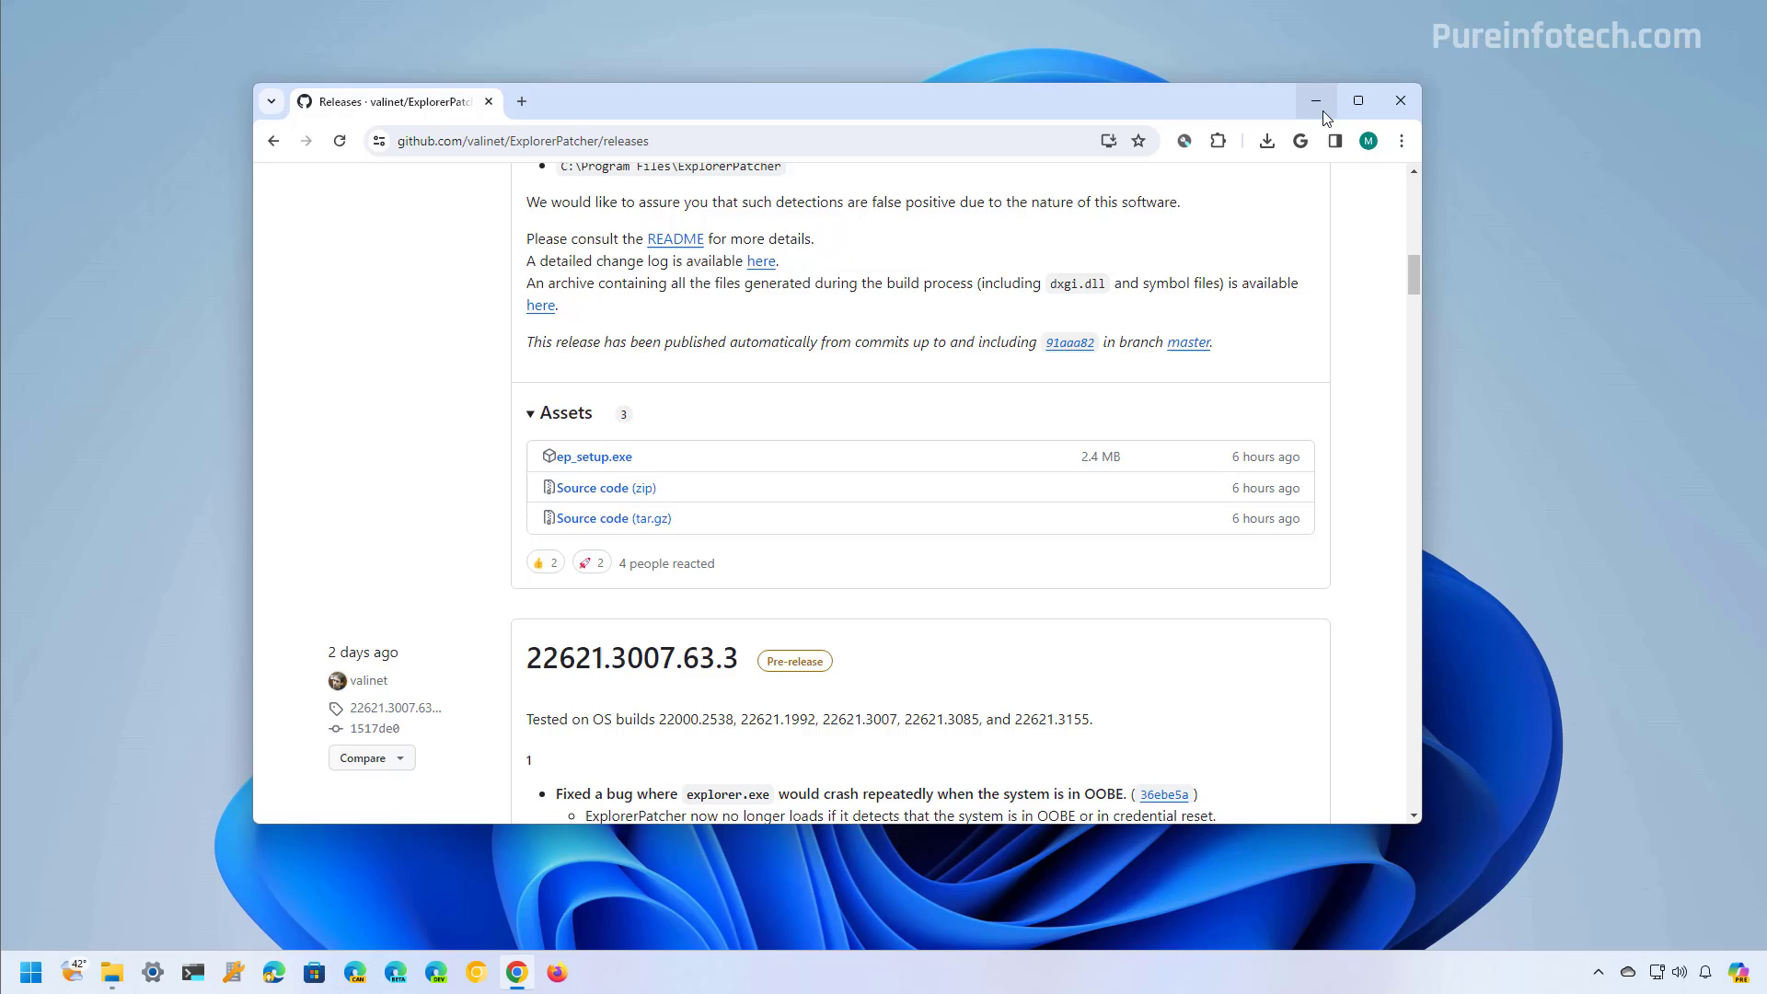
left_click(1317, 102)
Run ep_setup (1).exe from Downloads, letting it past SmartScreen with Run anyway and UAC.
left_click(112, 972)
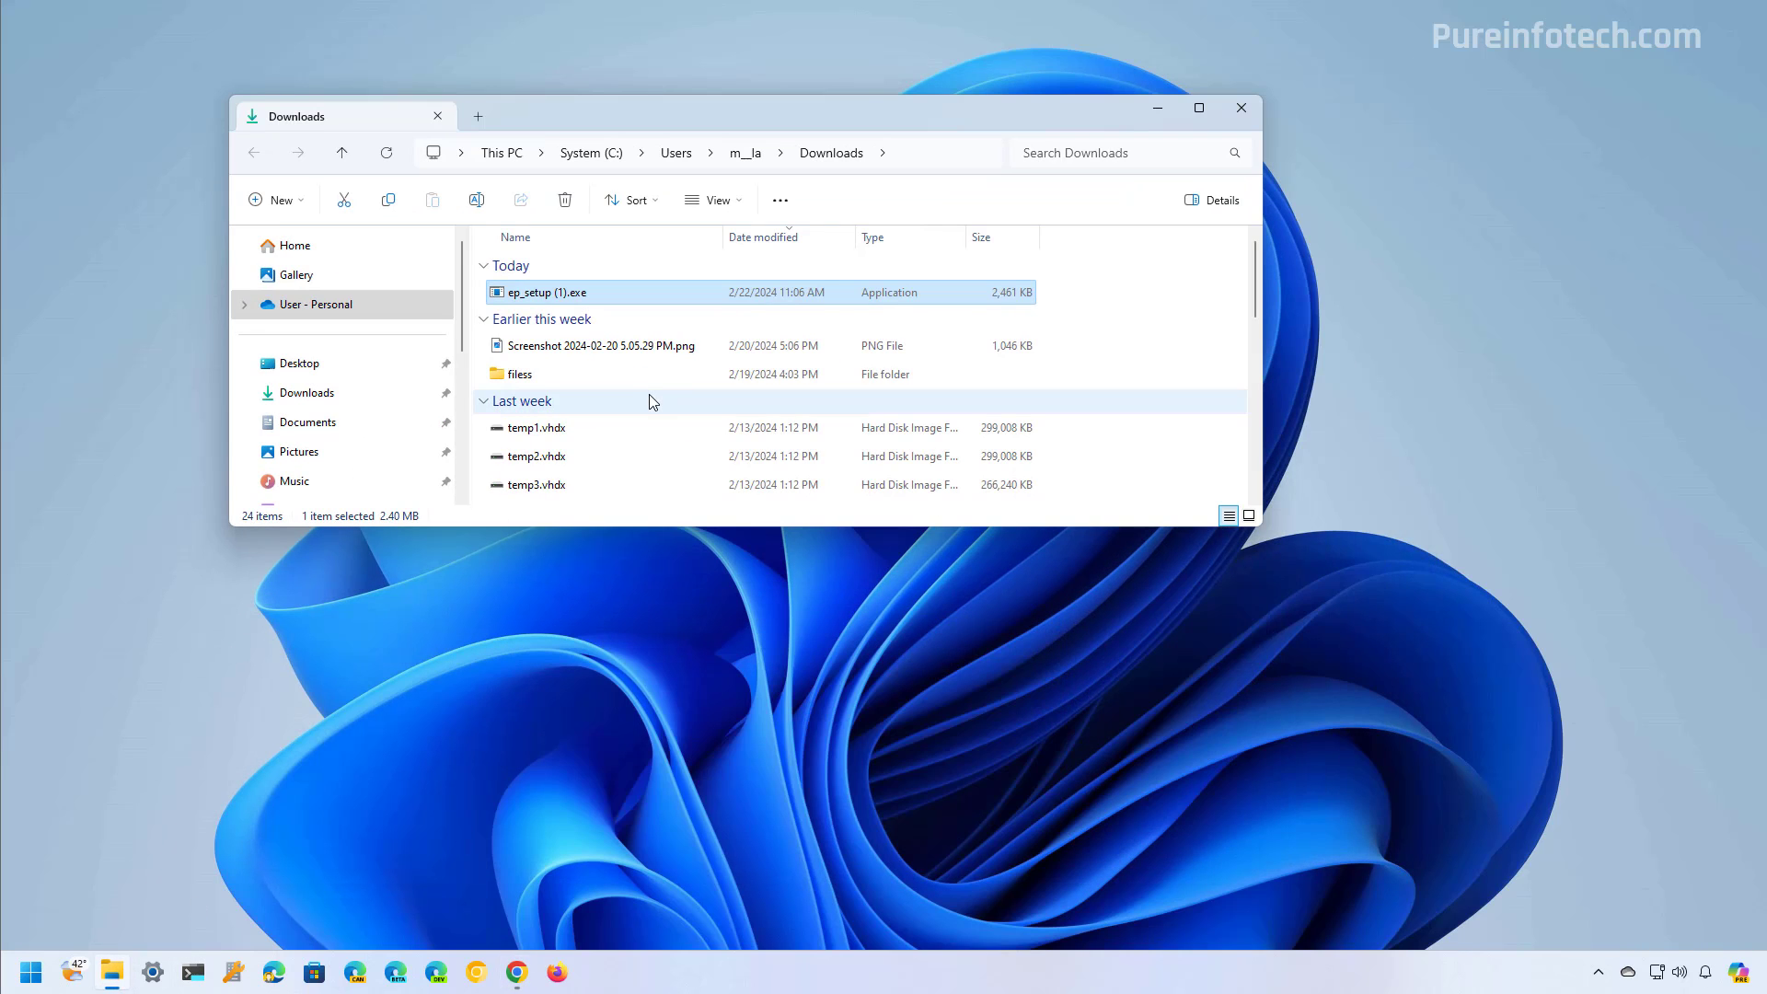
double_click(565, 292)
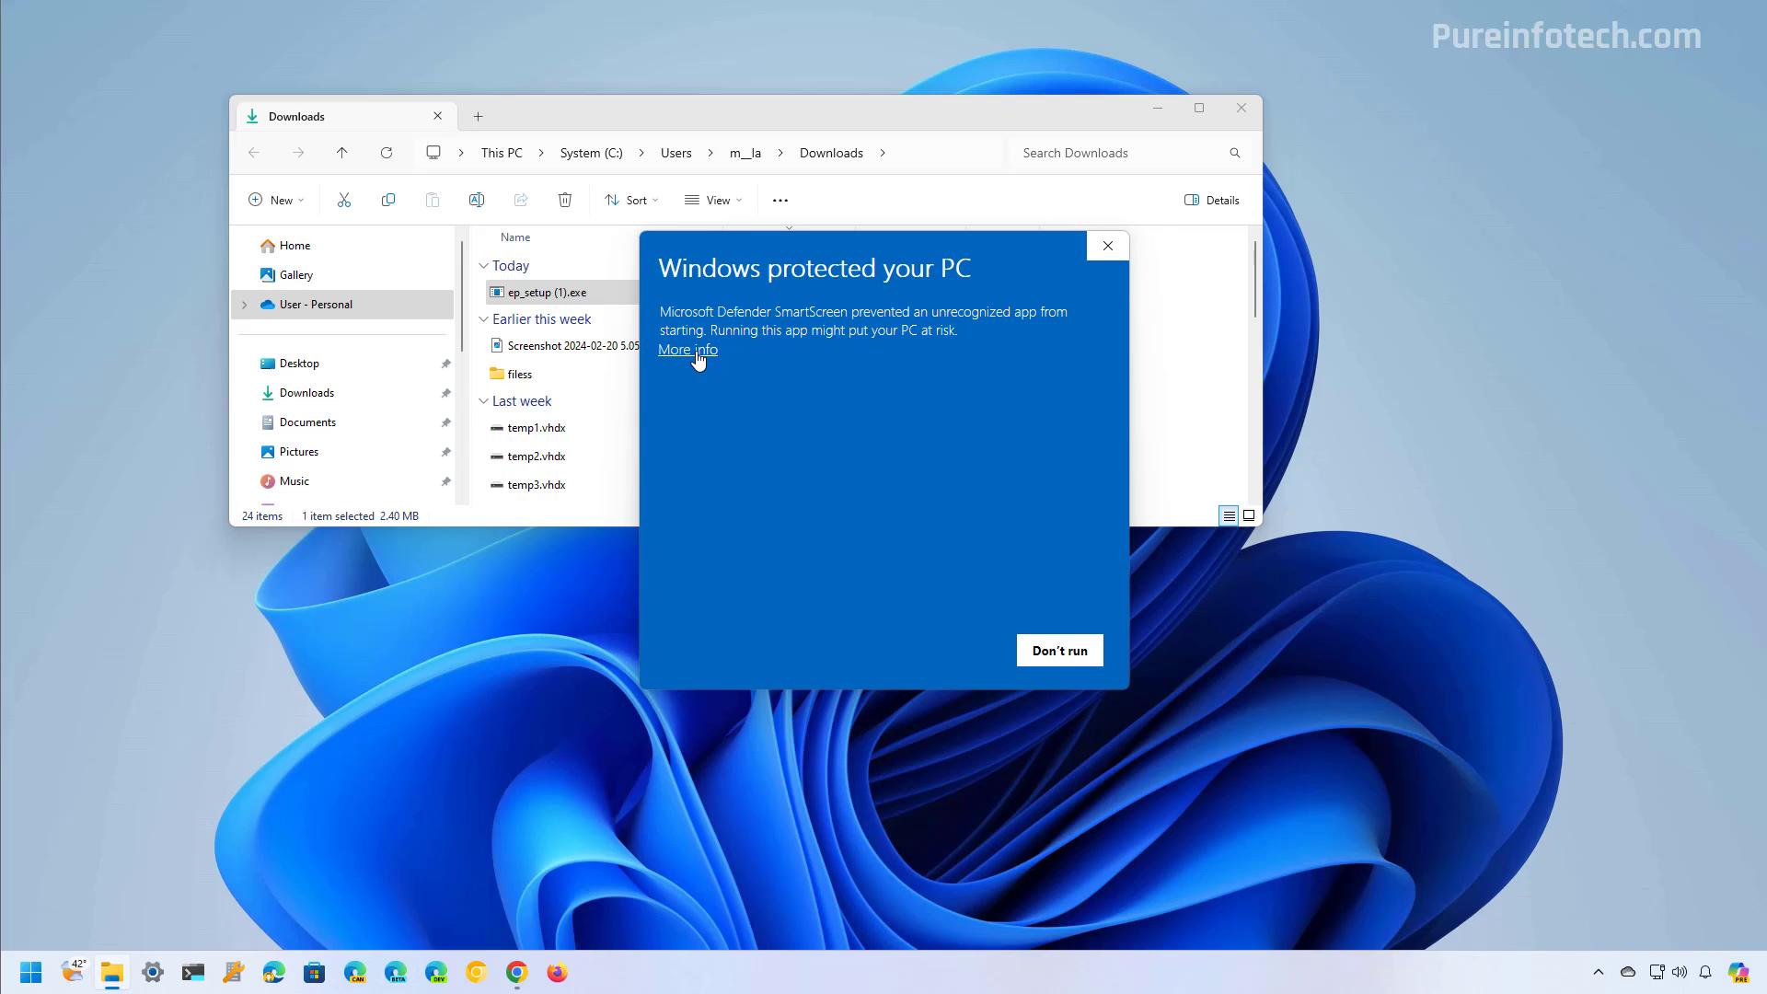
left_click(698, 351)
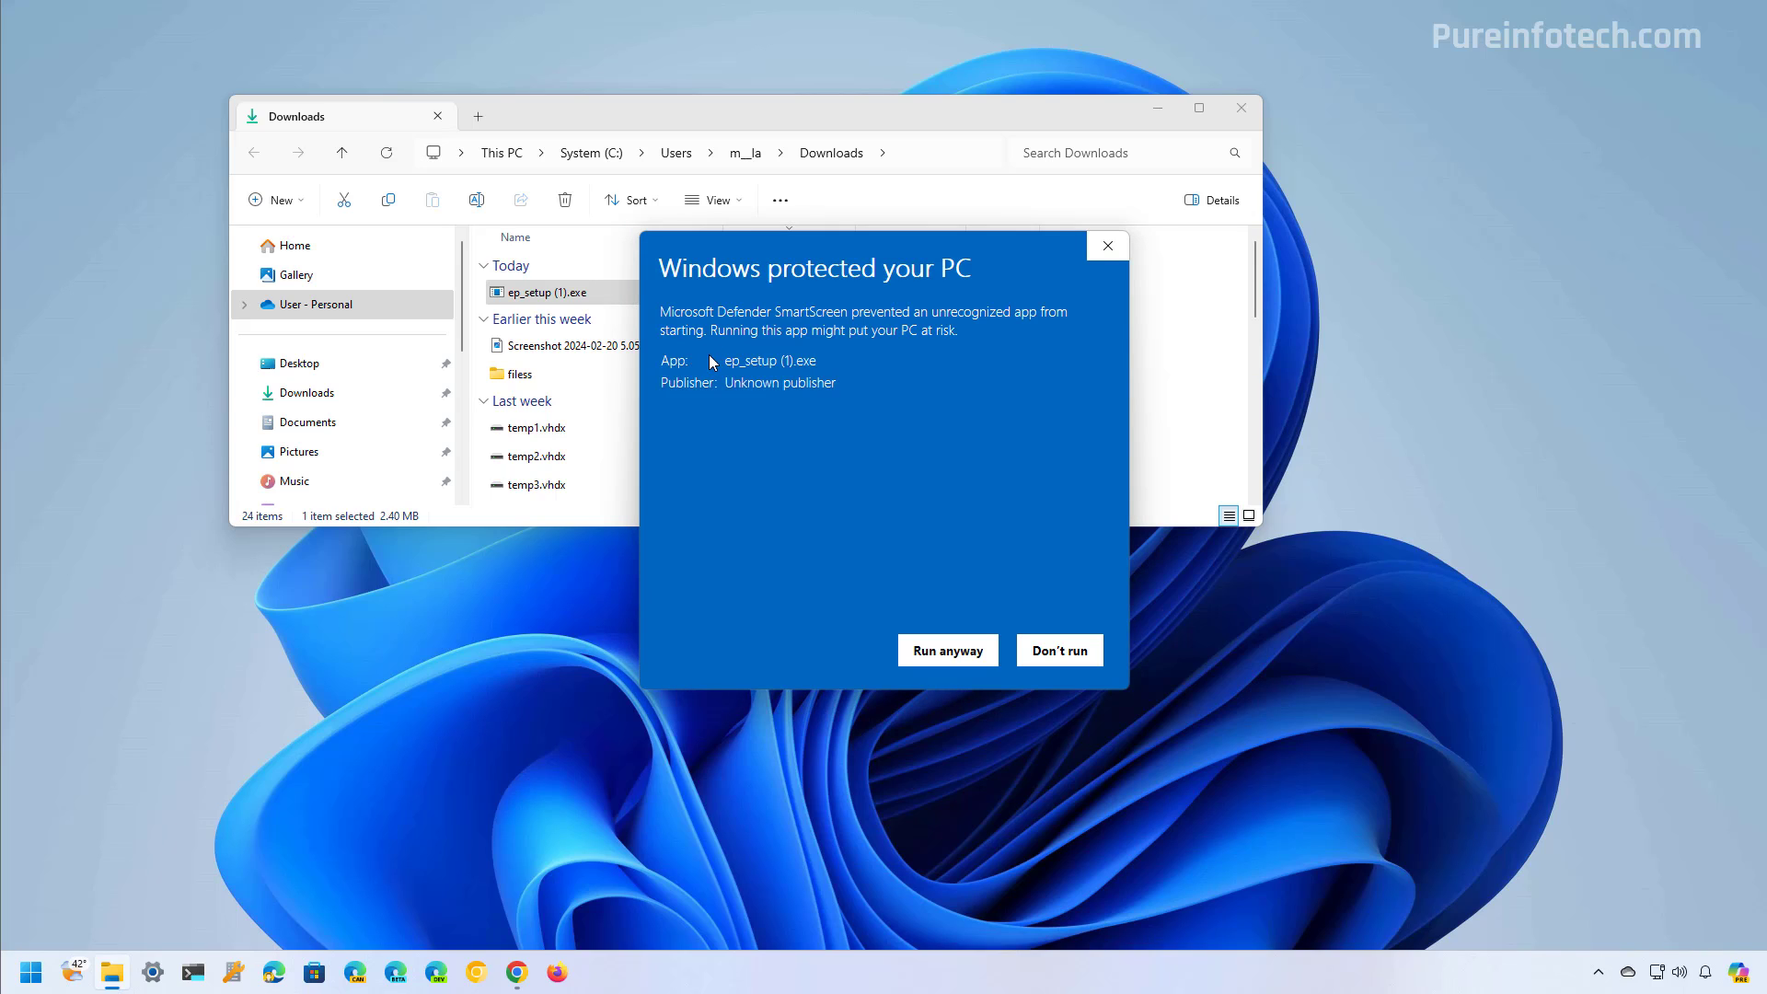
left_click(934, 662)
left_click(795, 653)
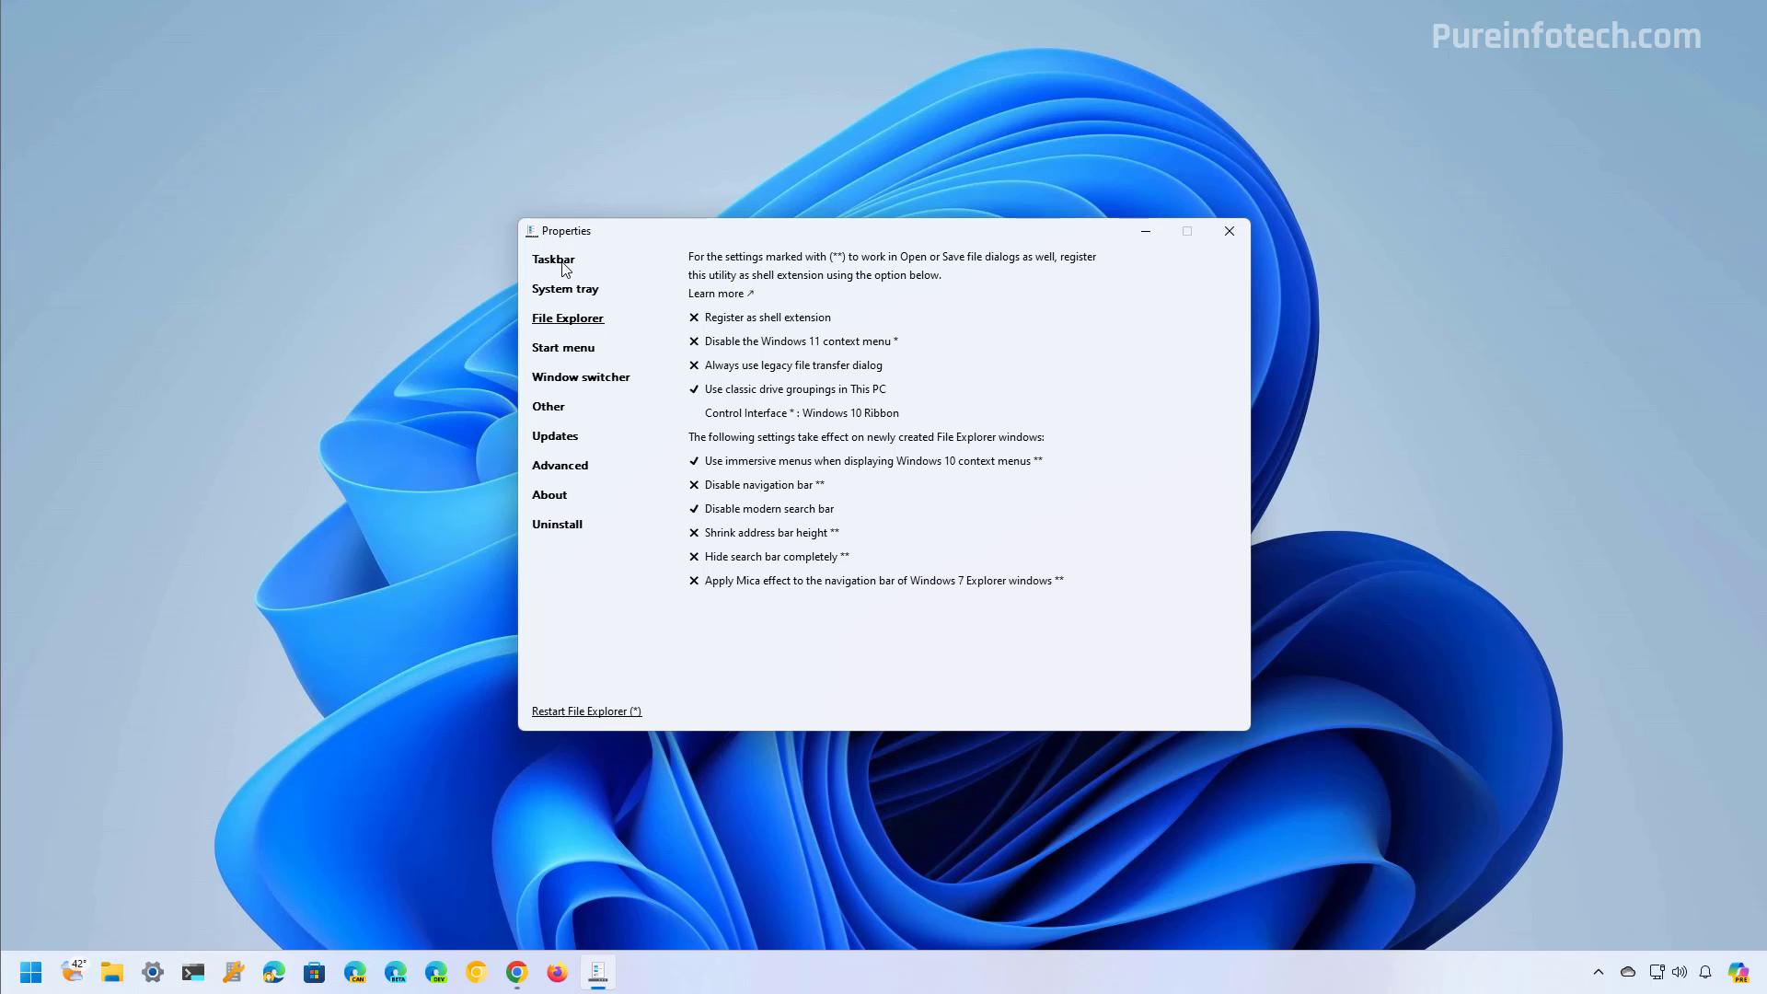
Under Taskbar, choose Windows 10 taskbar style and set the primary taskbar location to Top.
left_click(563, 264)
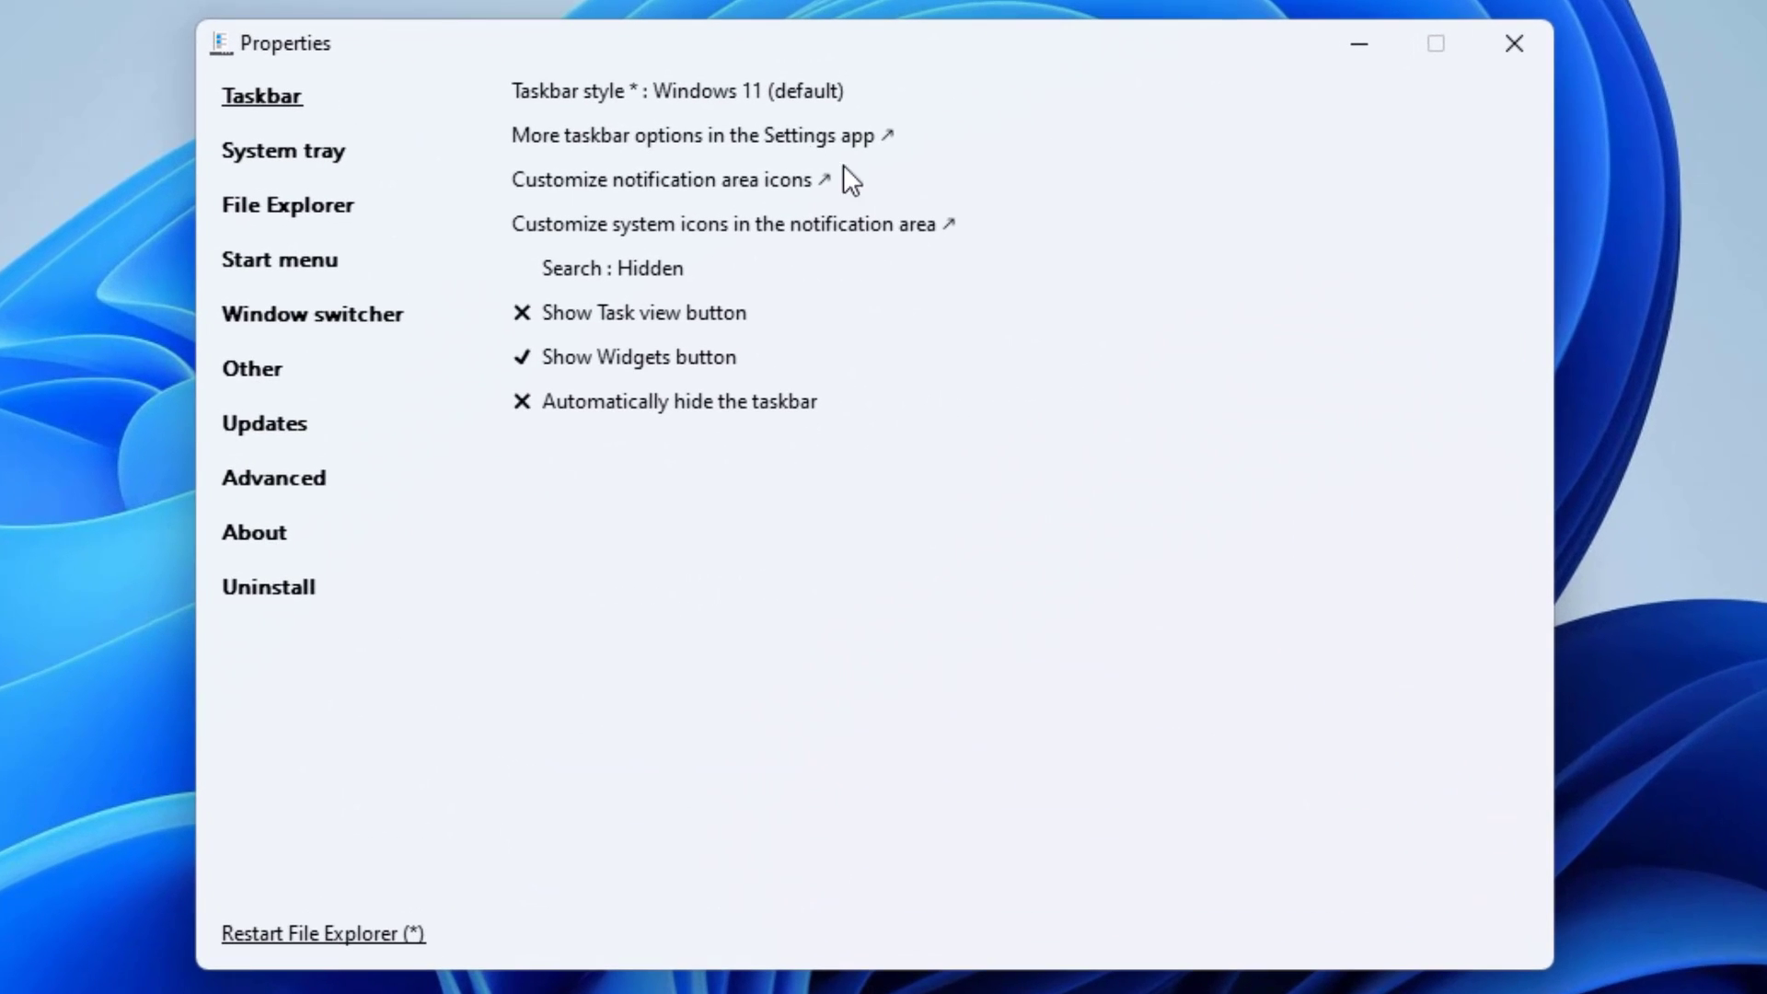
left_click(703, 92)
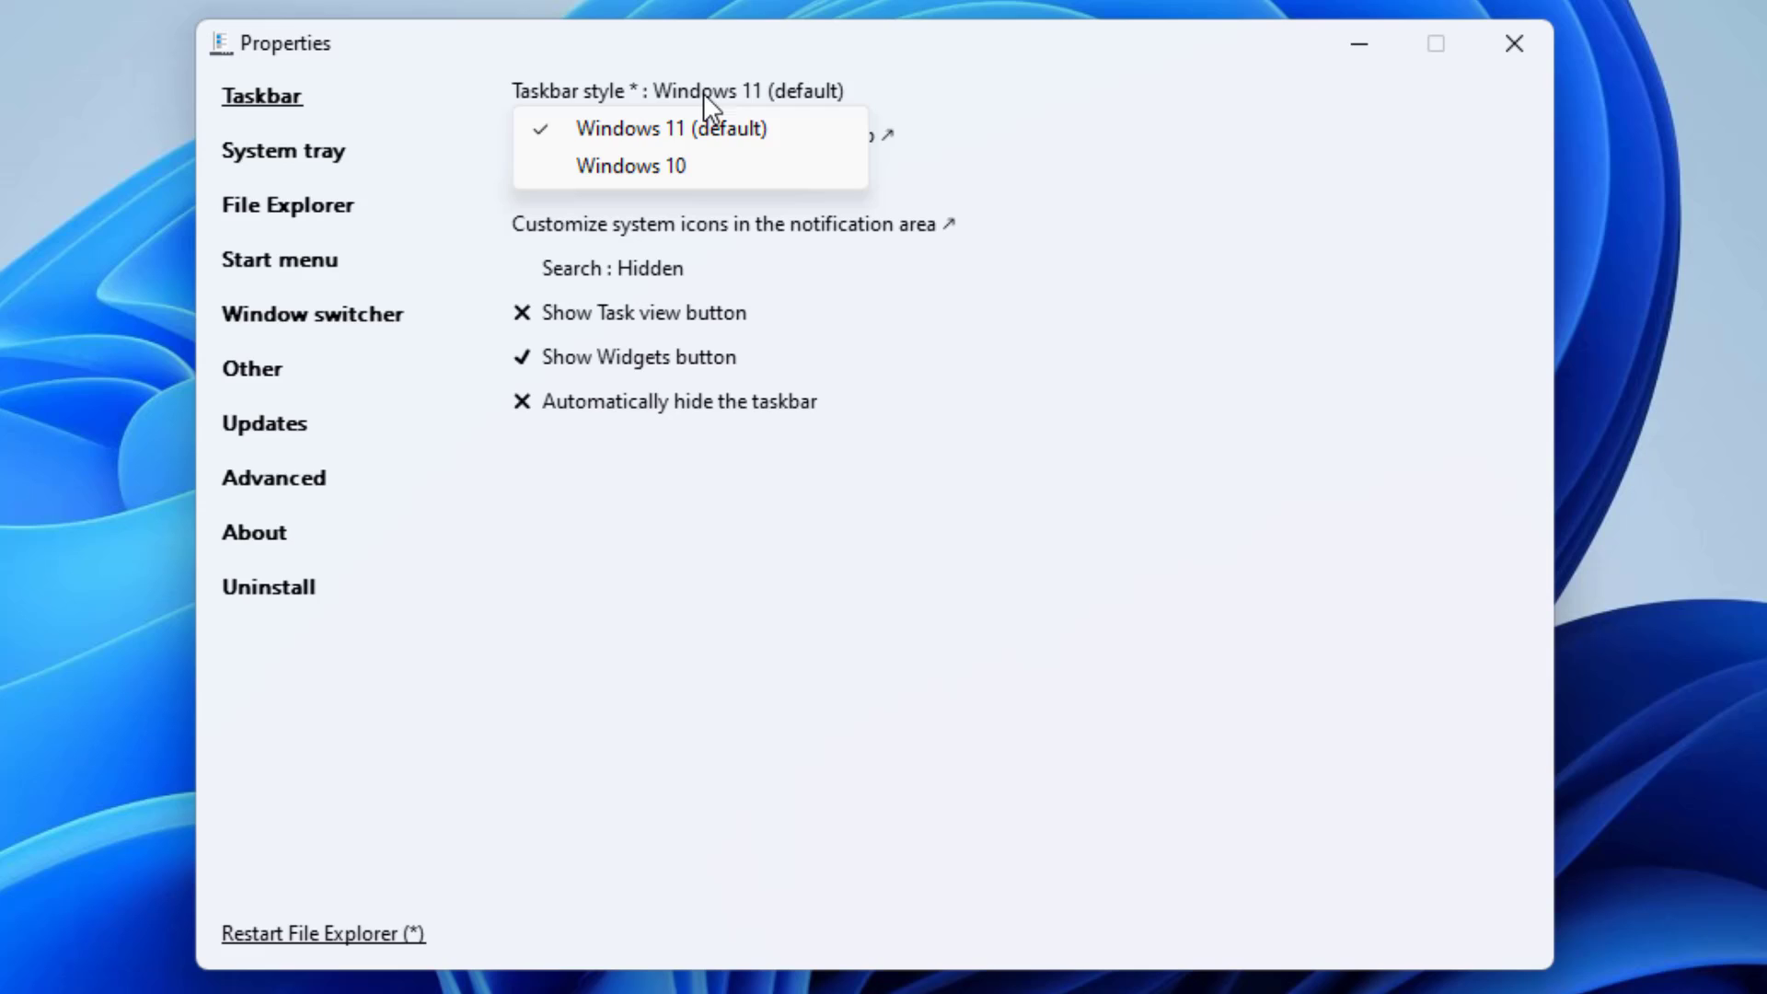
left_click(686, 165)
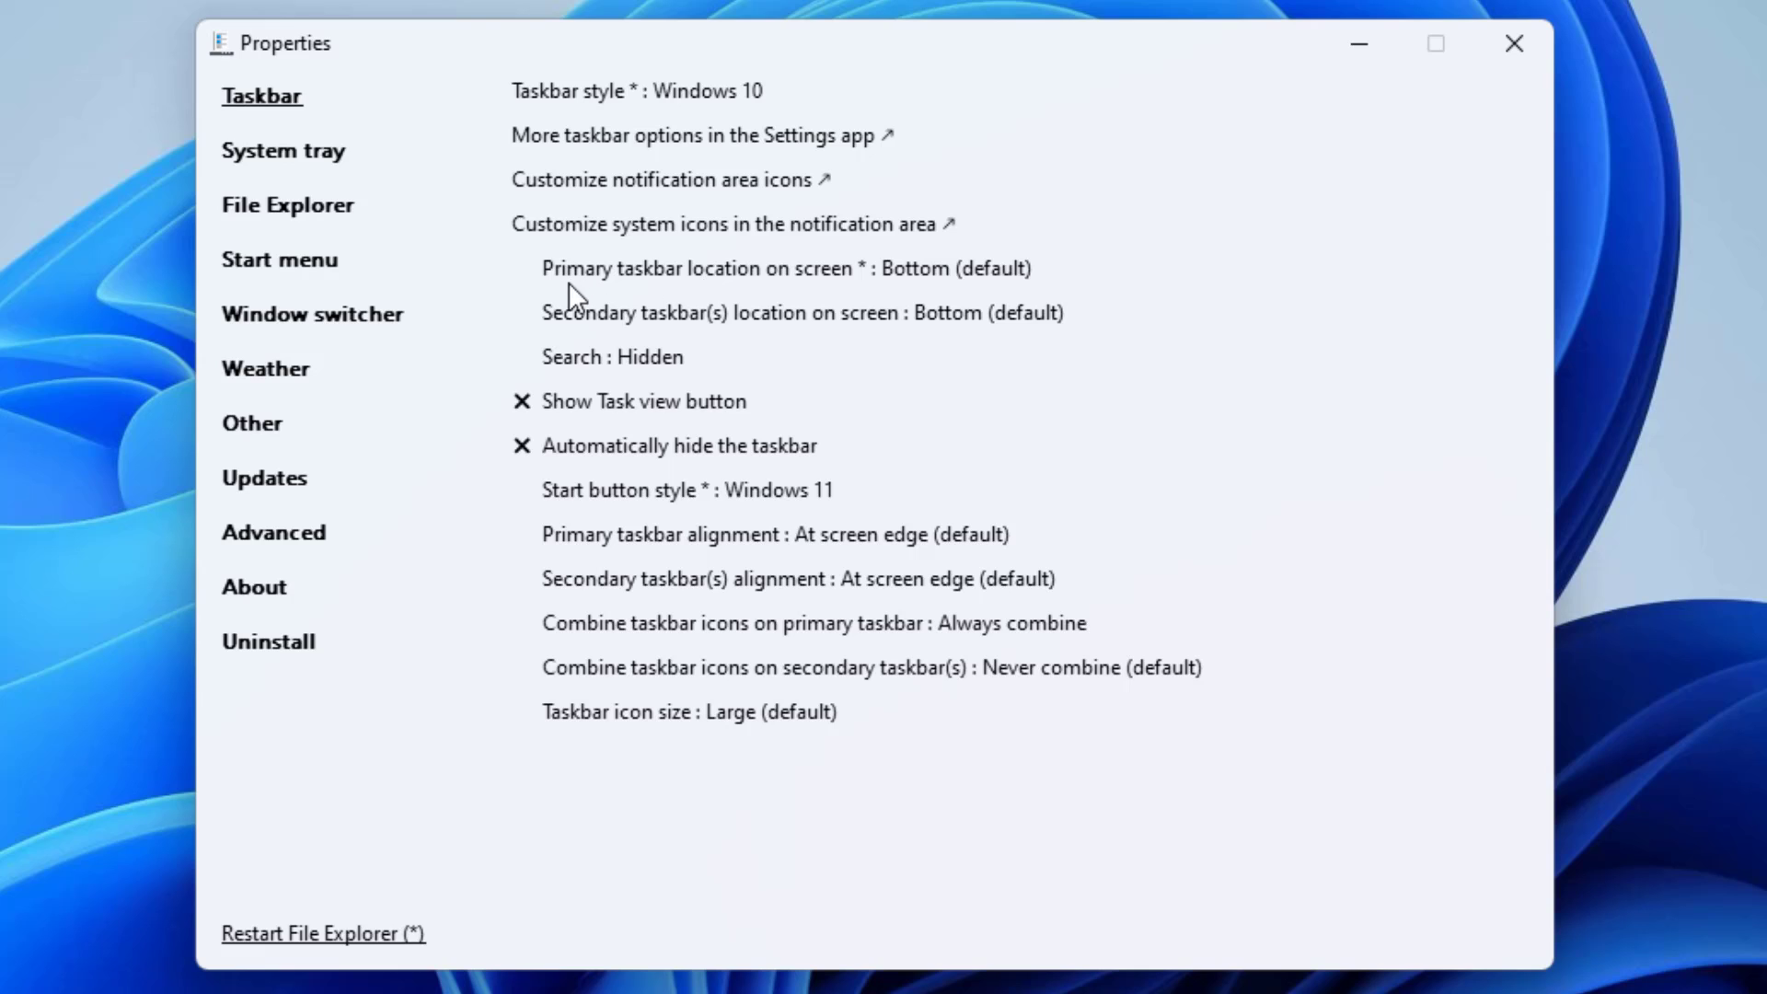
left_click(924, 273)
left_click(672, 340)
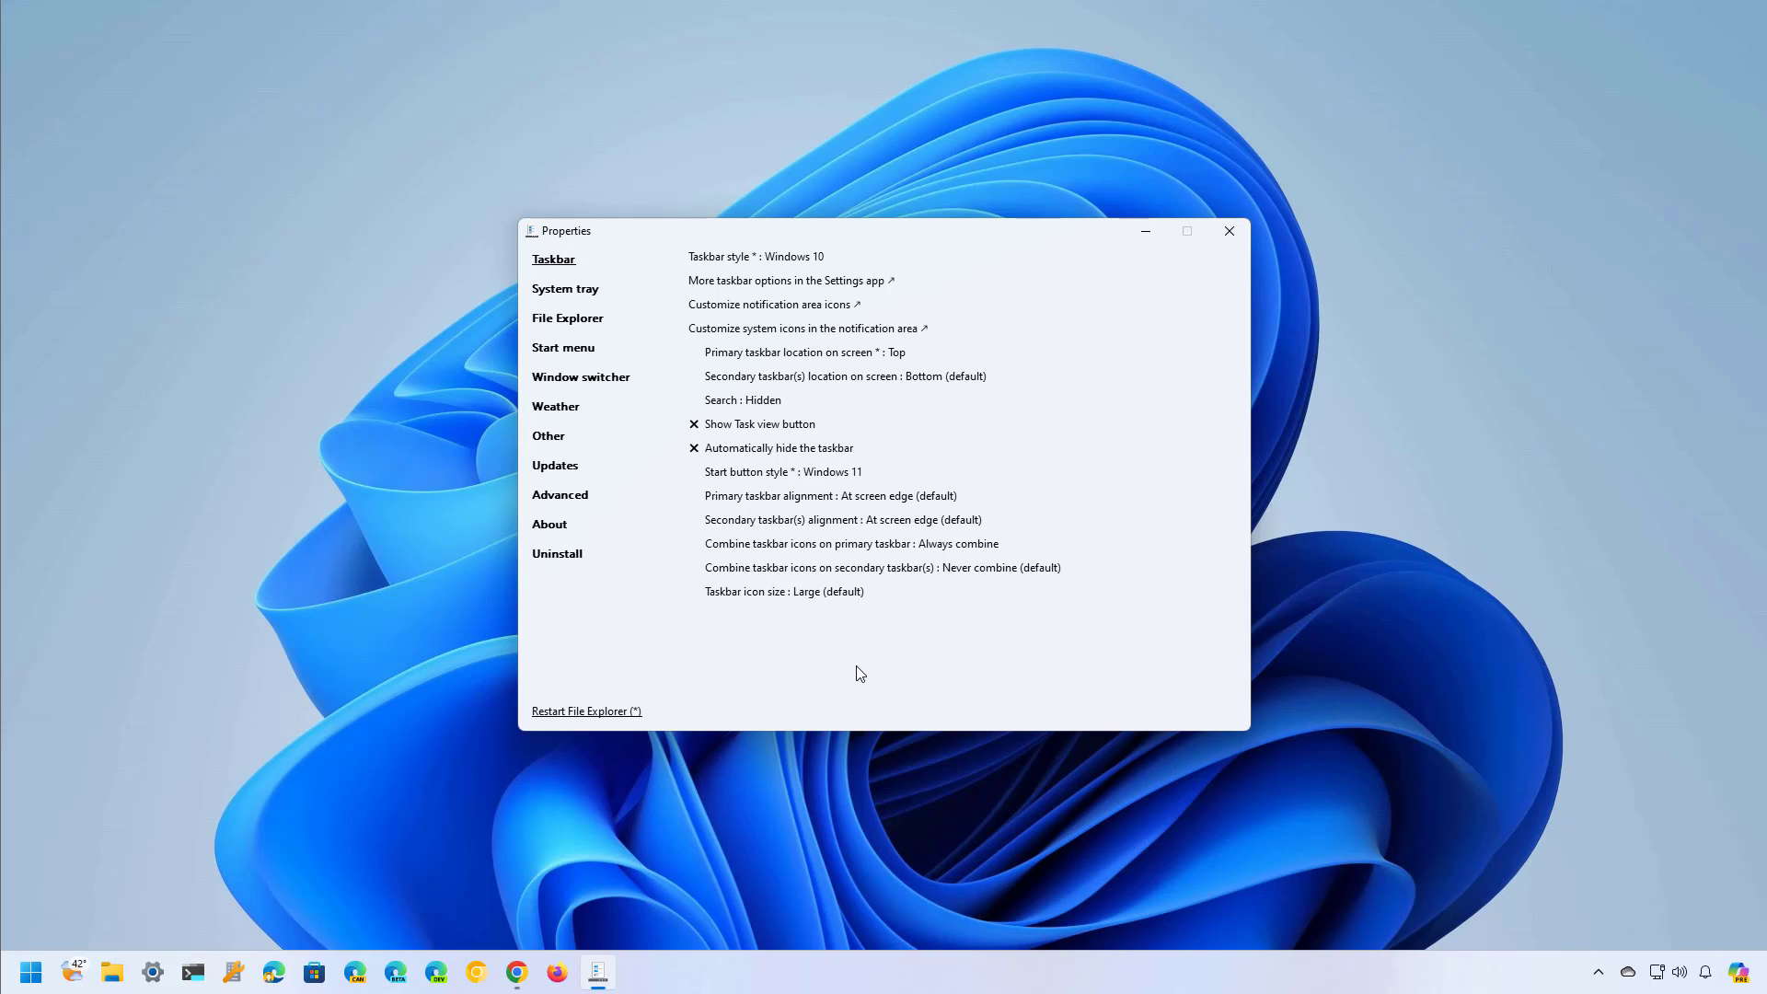
Restart File Explorer to apply the top taskbar, then check and close the Start menu.
left_click(579, 717)
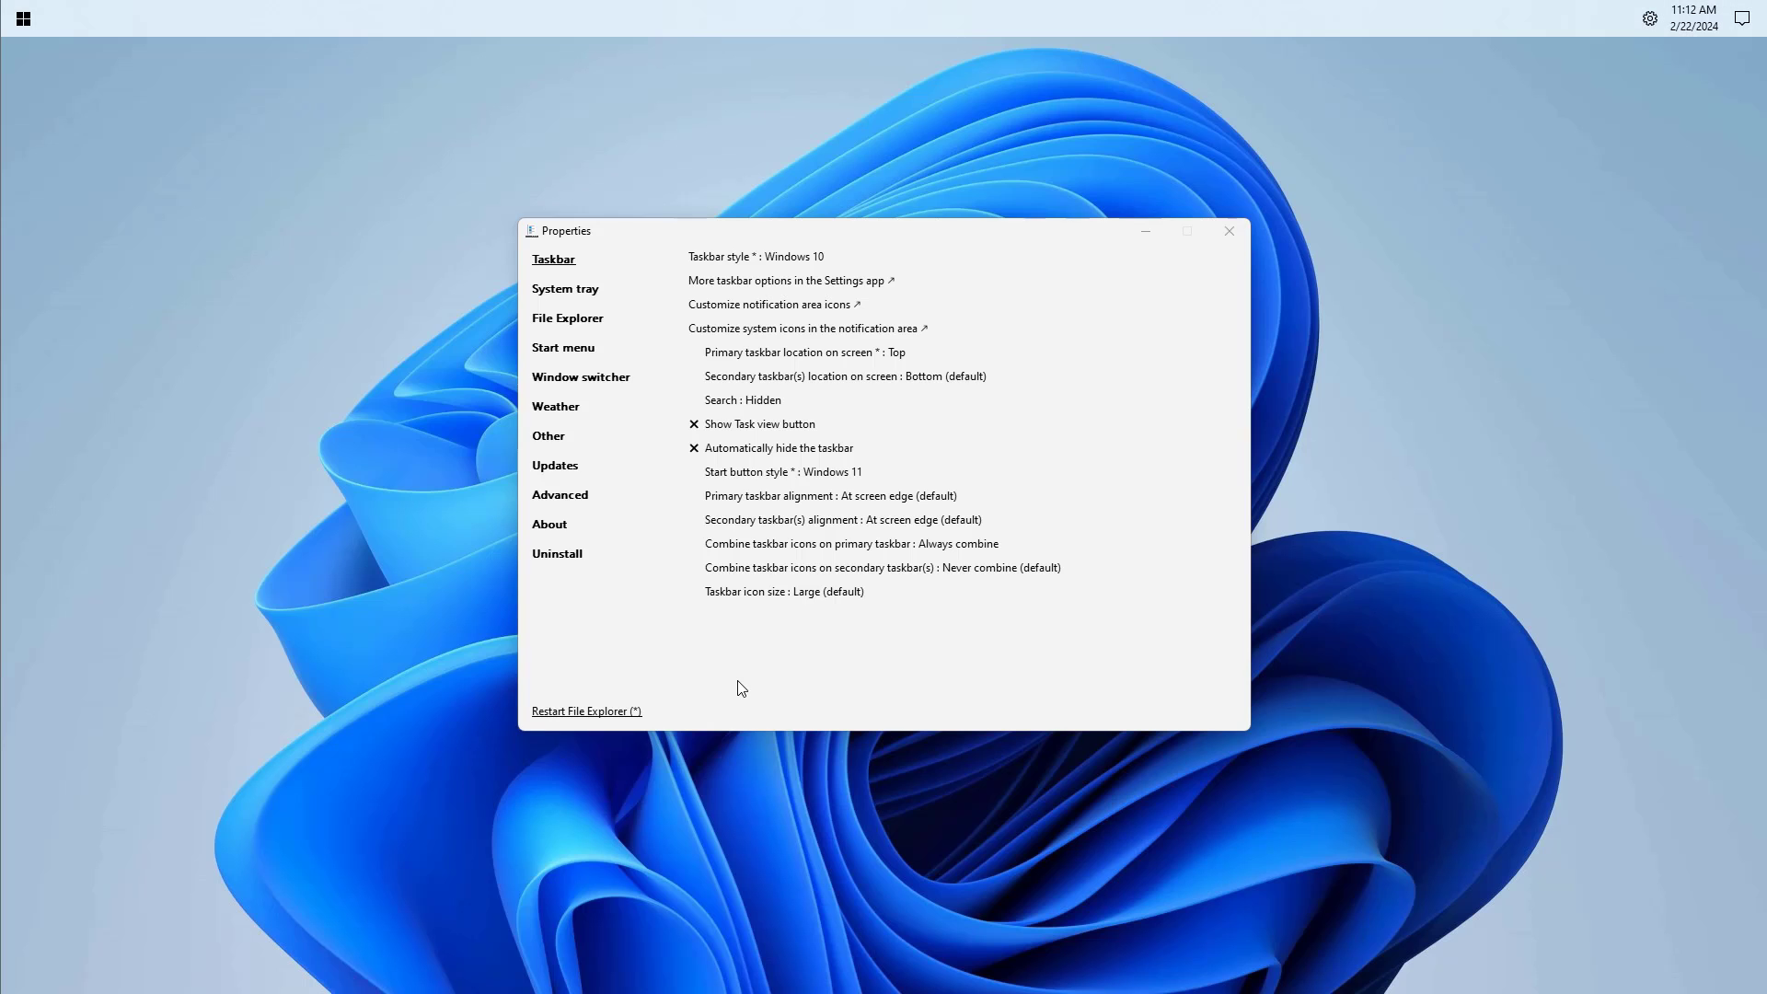
left_click(31, 22)
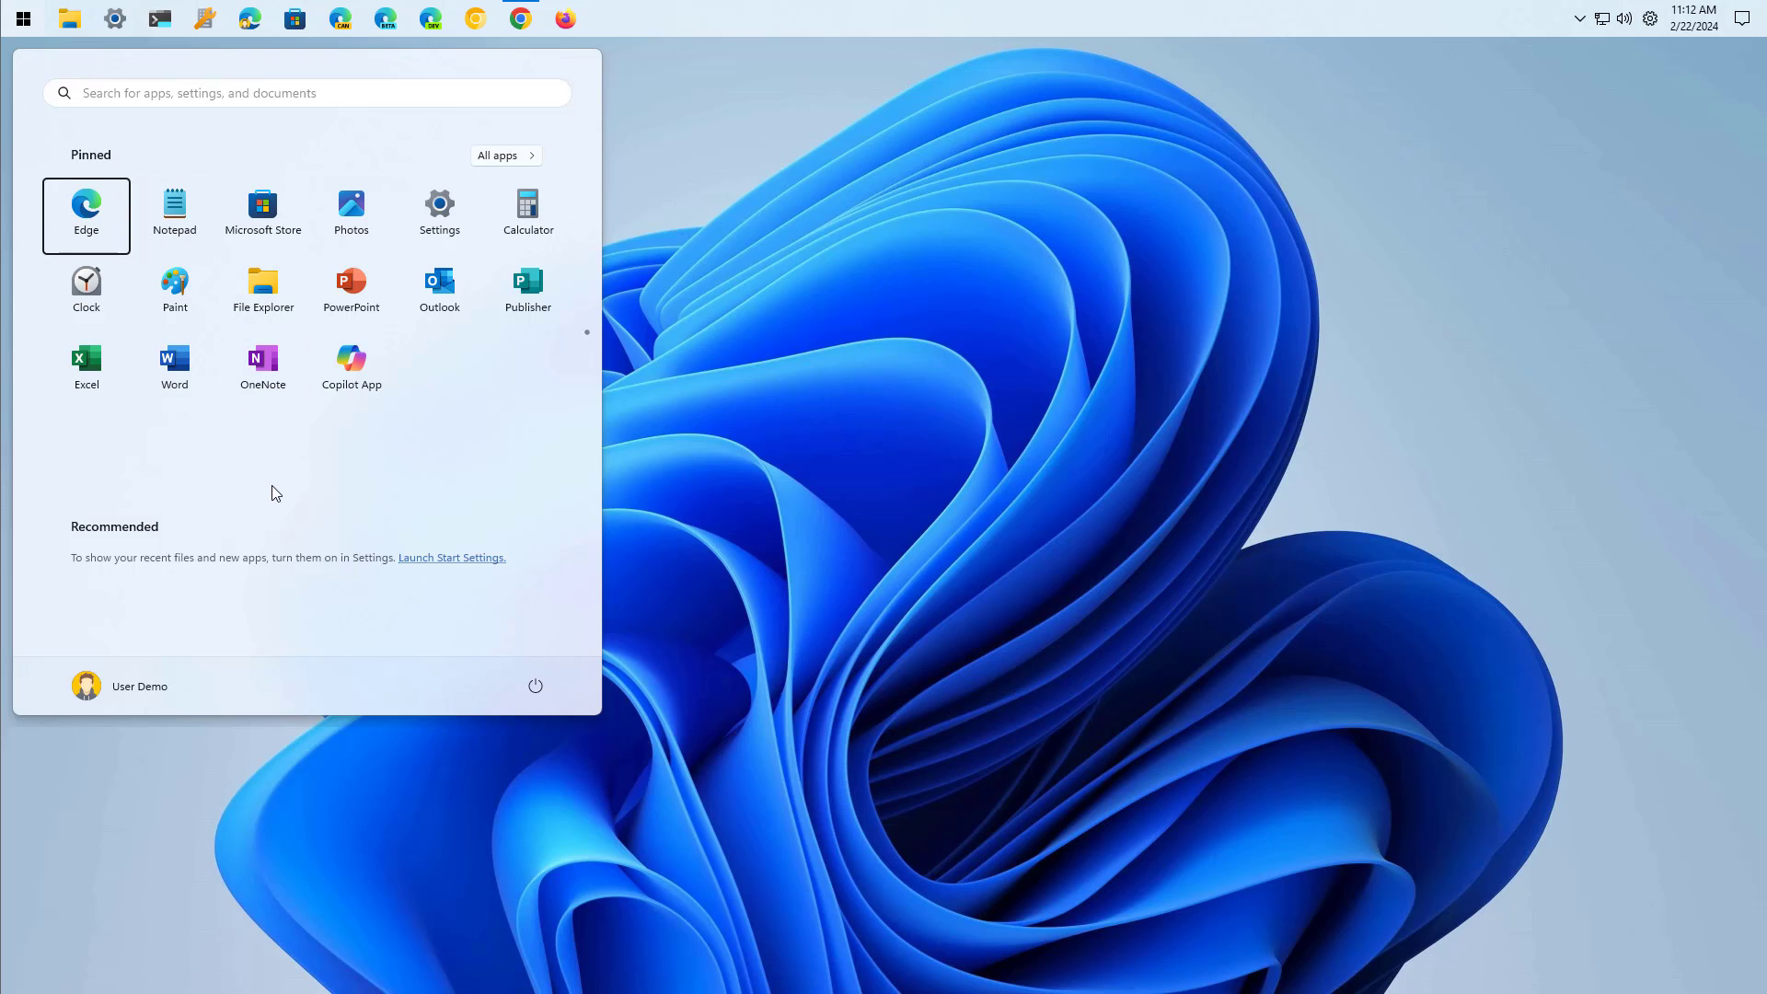
left_click(753, 409)
Restore Chrome from the top taskbar, then minimize it again.
left_click(521, 18)
left_click(521, 18)
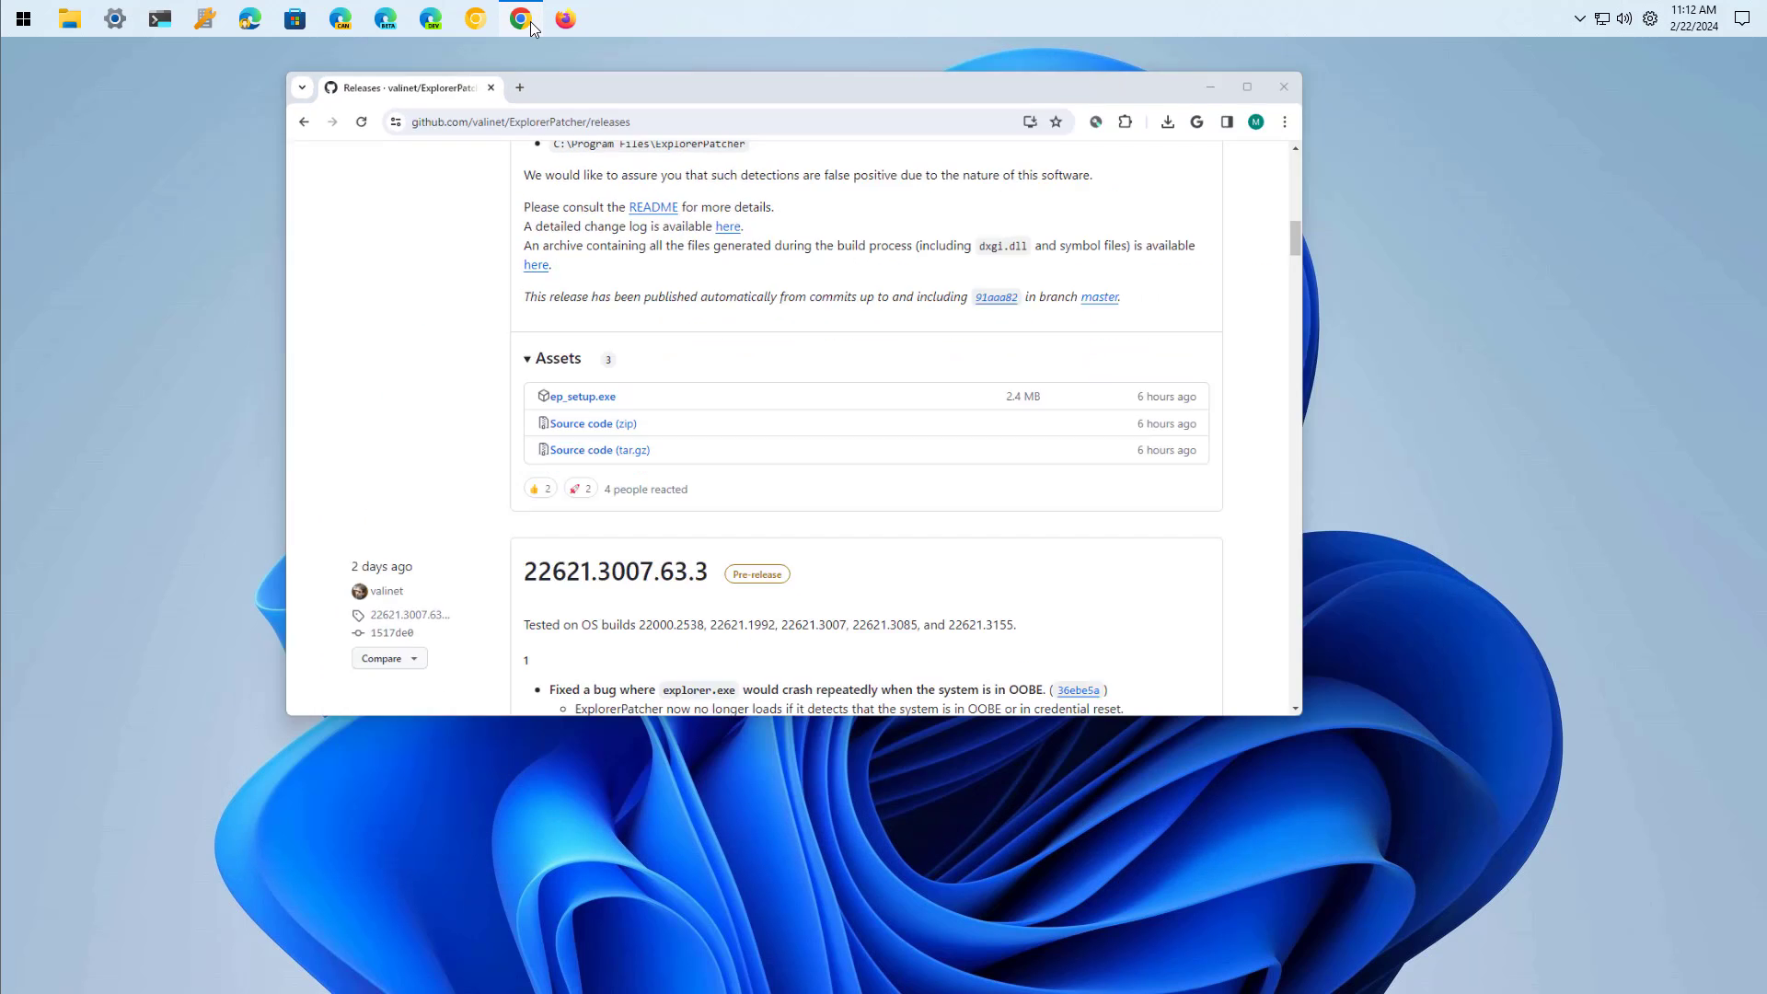